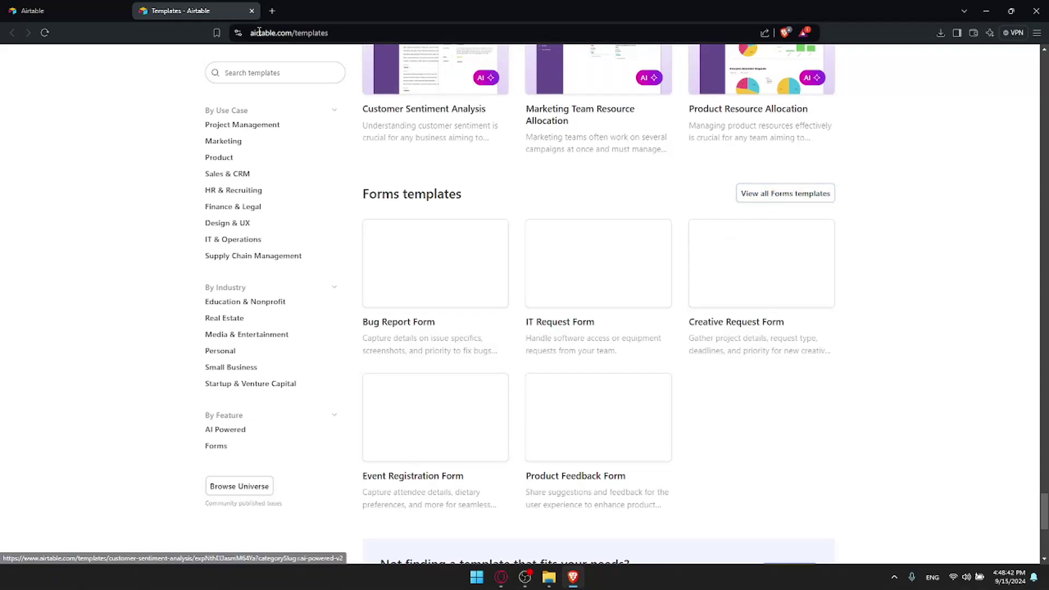
# - Close the templates page and view the import sources offered for quickly uploading existing data
pyautogui.click(252, 11)
pyautogui.click(842, 101)
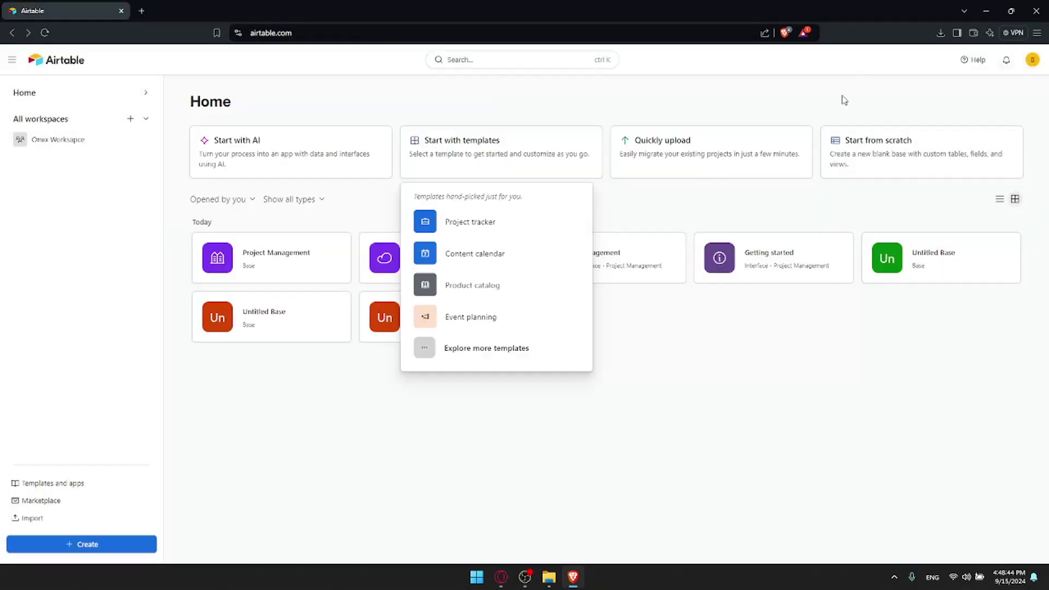
pyautogui.click(728, 176)
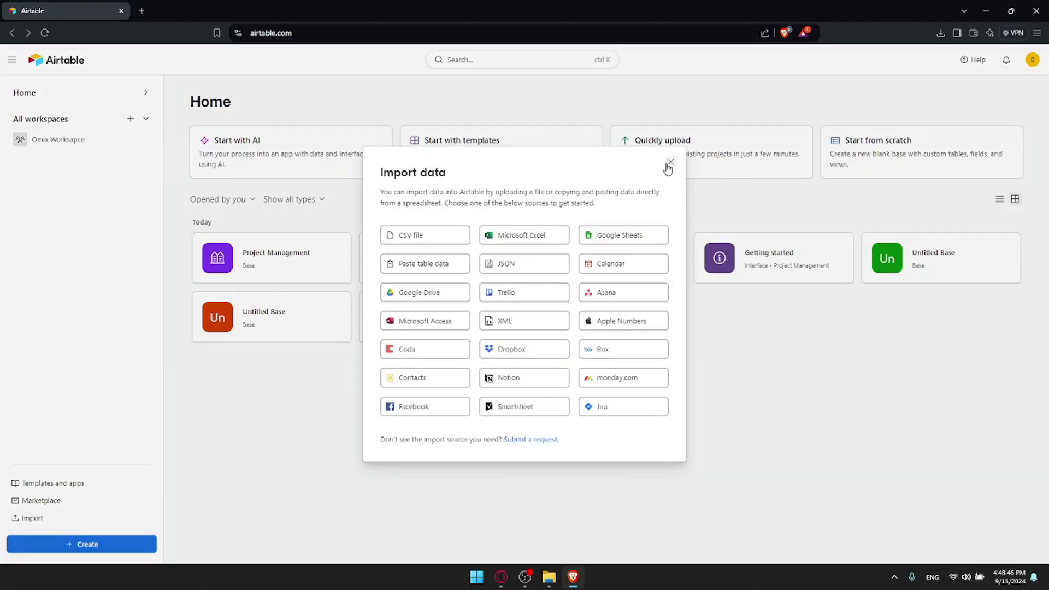
pyautogui.click(666, 165)
# - Start building an app with AI and enter the trial description "dbfsodbgoaspdg"
pyautogui.click(370, 165)
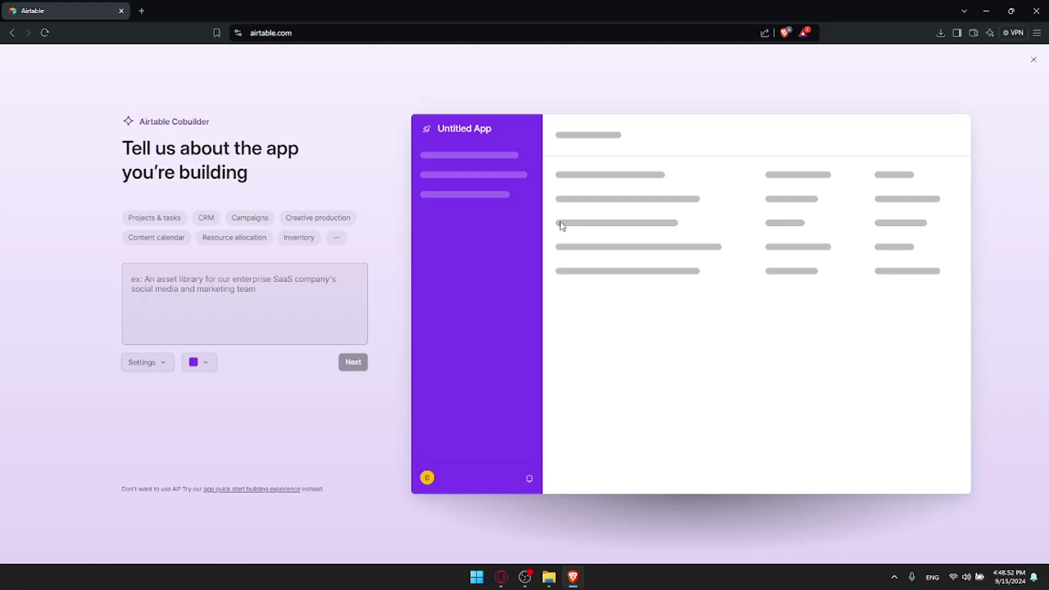
pyautogui.click(1033, 59)
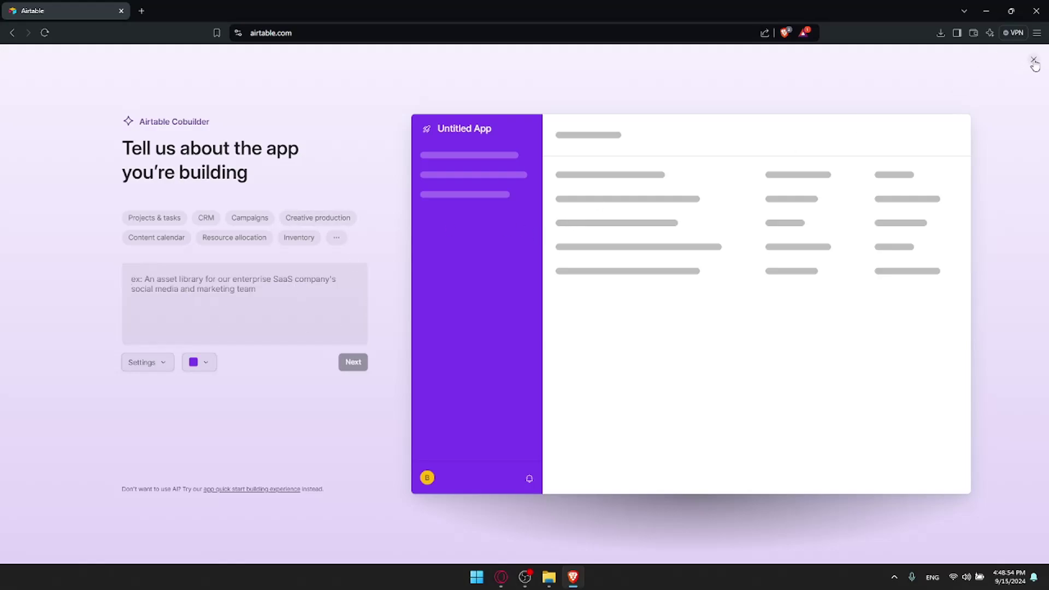
pyautogui.click(313, 172)
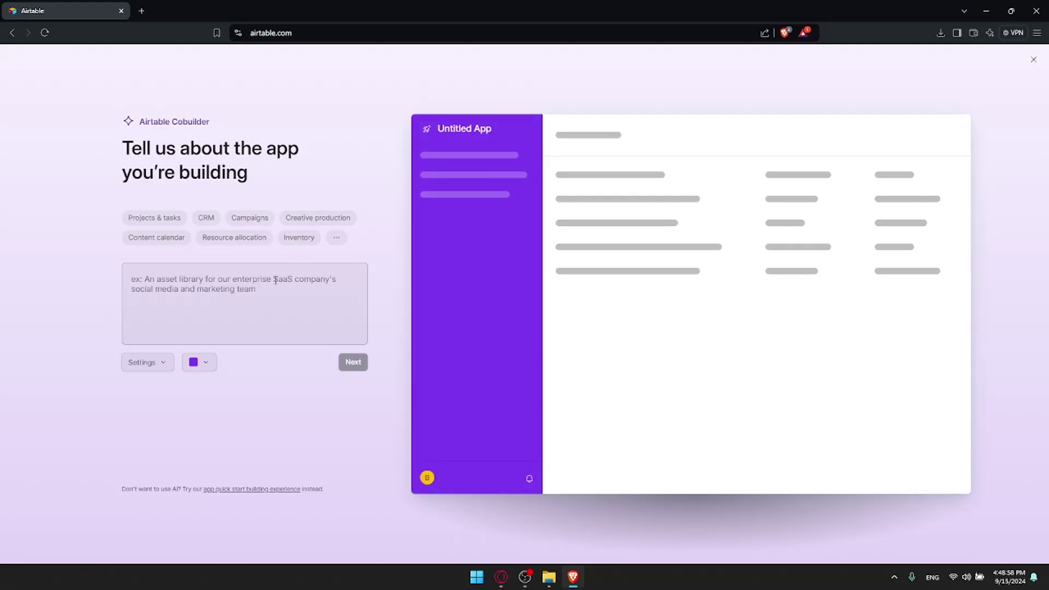
pyautogui.write('dbfsodbgoaspdg')
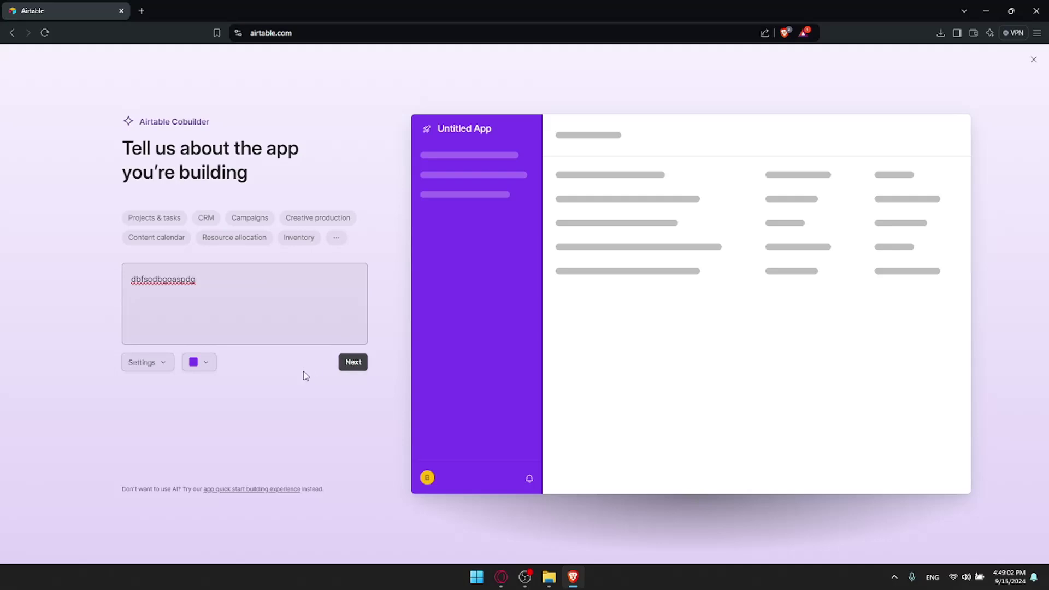
# - Preview the suggested app categories from Projects & tasks through Tickets & requests, and leave the AI app builder
pyautogui.click(164, 221)
pyautogui.click(207, 219)
pyautogui.click(169, 236)
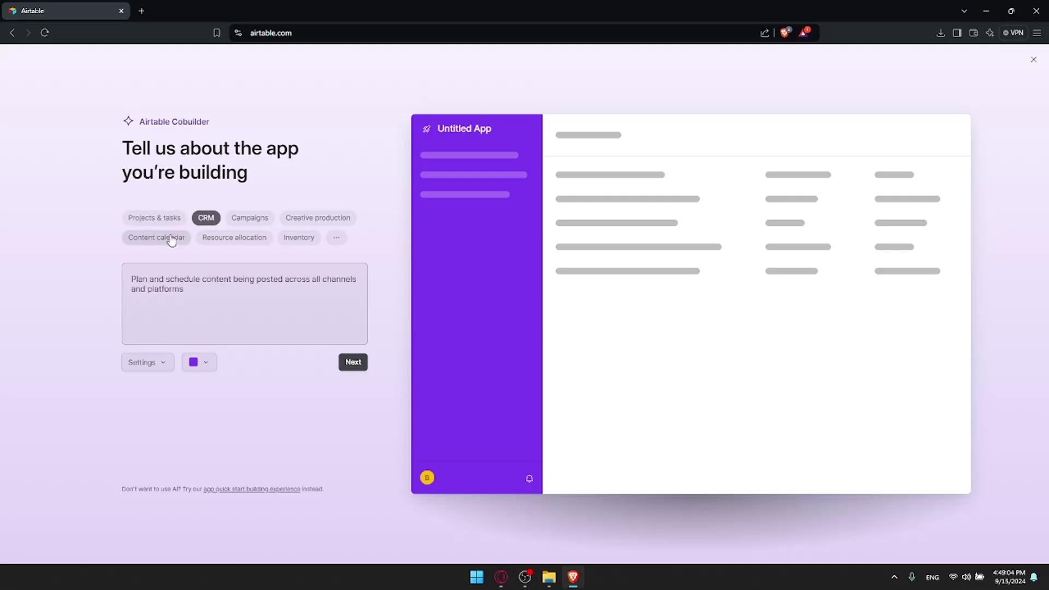
pyautogui.click(235, 238)
pyautogui.click(317, 217)
pyautogui.click(297, 236)
pyautogui.click(336, 237)
pyautogui.click(257, 276)
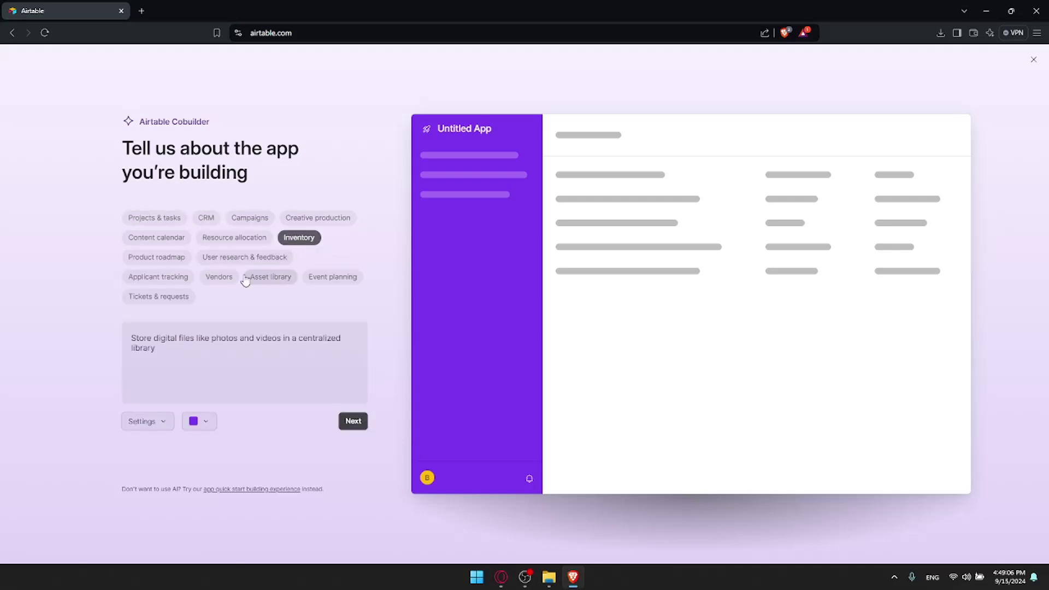
pyautogui.click(219, 277)
pyautogui.click(162, 295)
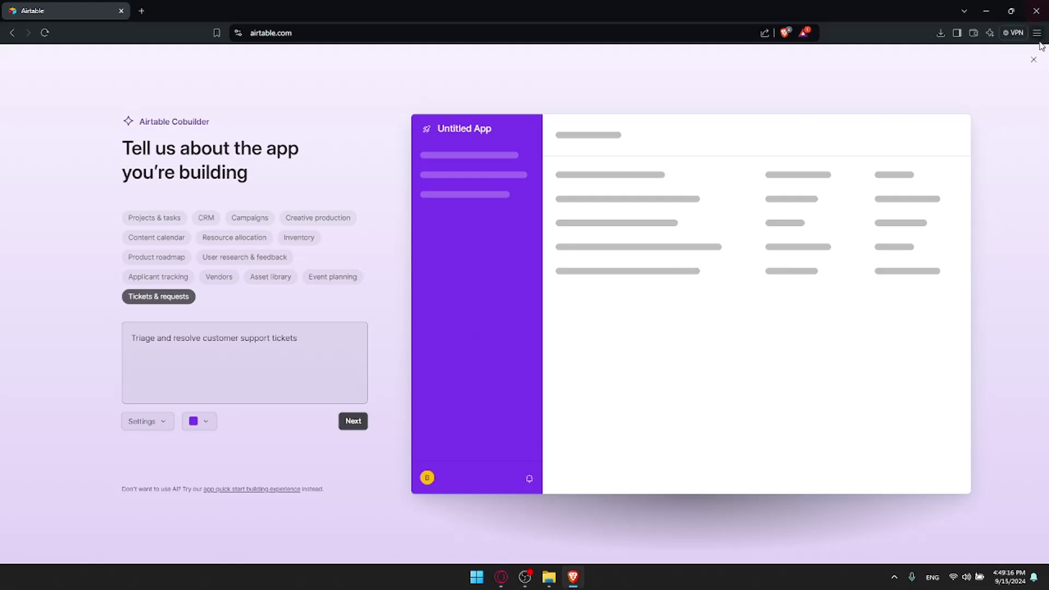
pyautogui.click(1033, 59)
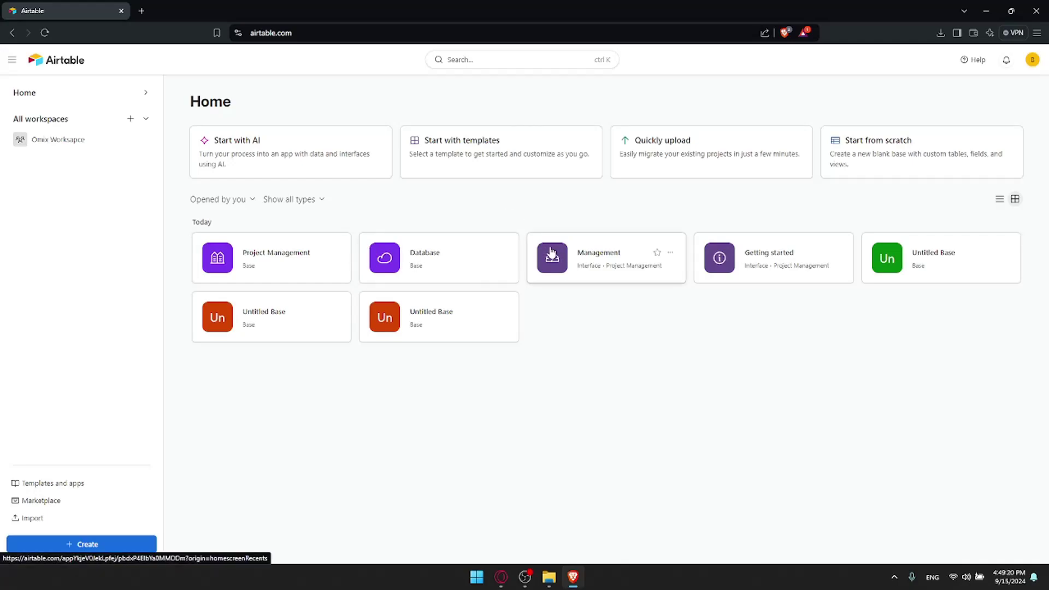
# - Examine the Insights and Work pages of the Project Management interface, and return to the home page
pyautogui.click(581, 253)
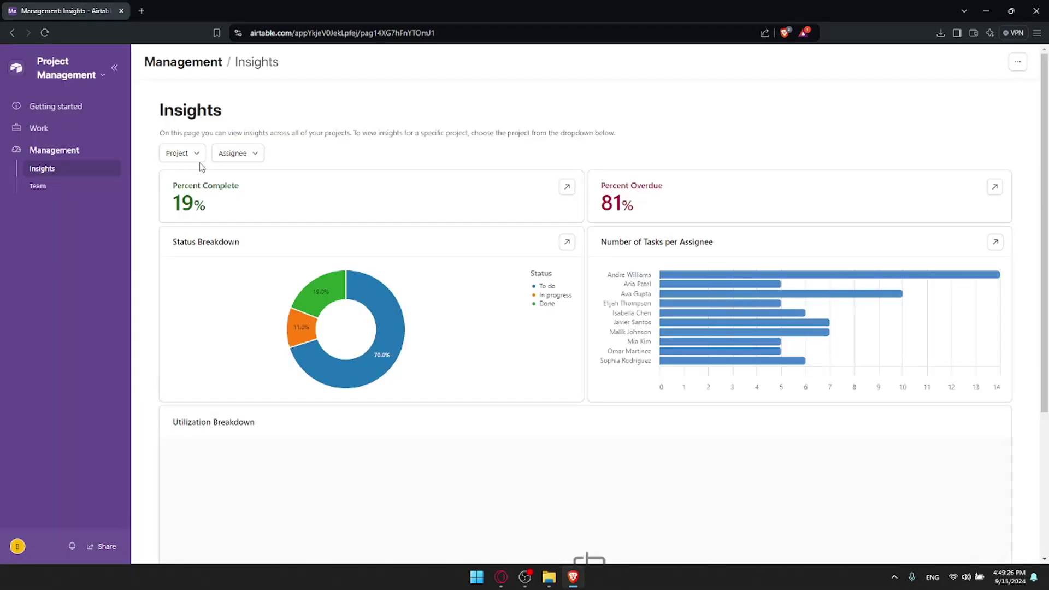
pyautogui.scroll(-5, 683, 209)
pyautogui.scroll(5, 667, 206)
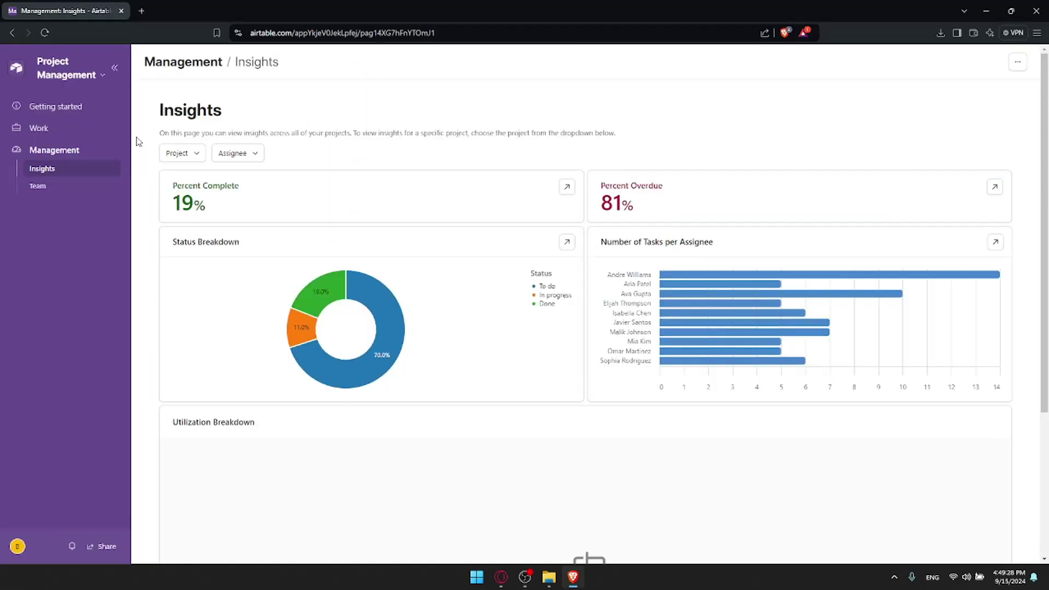
pyautogui.click(70, 129)
pyautogui.hotkey('alt', 'Left')
pyautogui.hotkey('alt', 'Left')
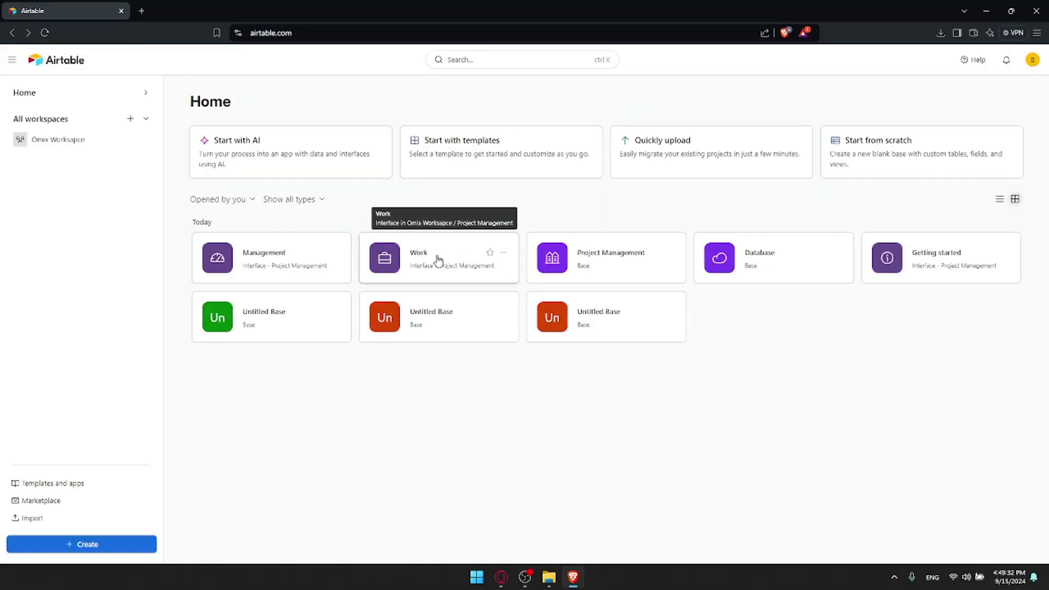
# - Open the Project Management base and delete the Phone field from the Team Members table
pyautogui.click(614, 256)
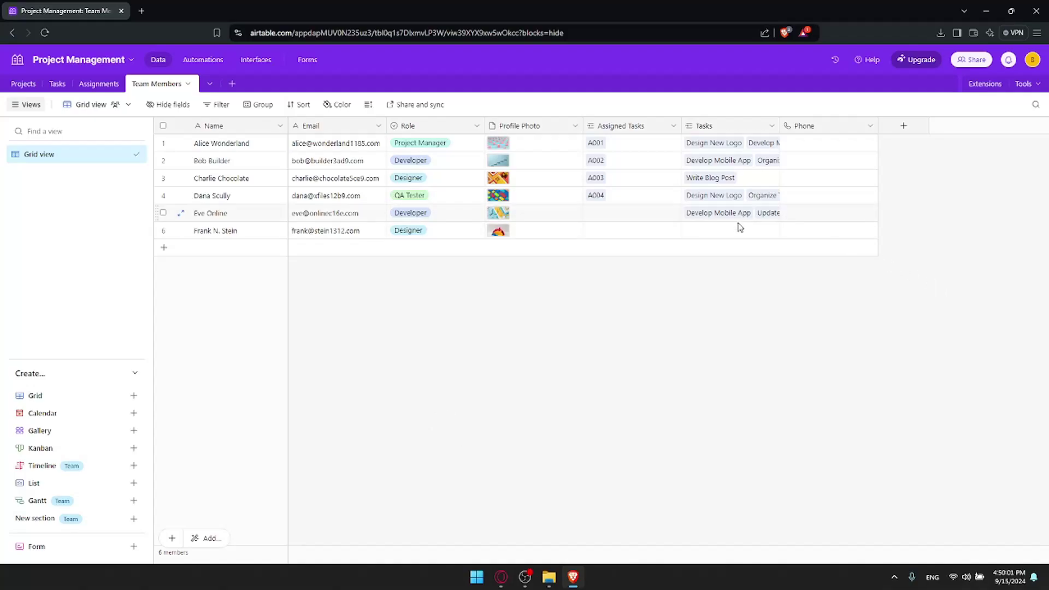
pyautogui.click(872, 127)
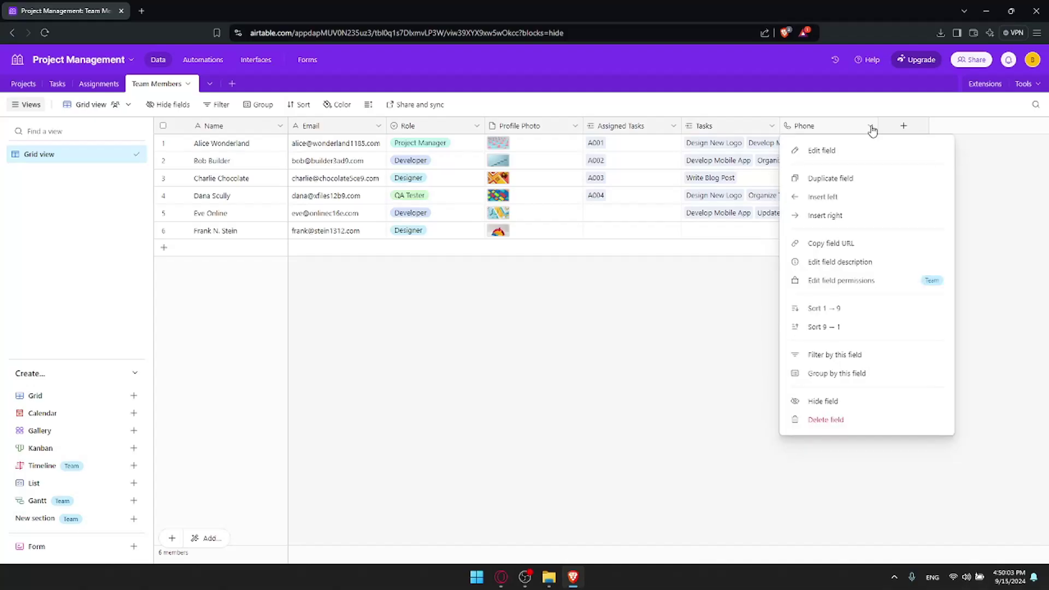
pyautogui.click(872, 128)
pyautogui.click(871, 127)
pyautogui.click(871, 426)
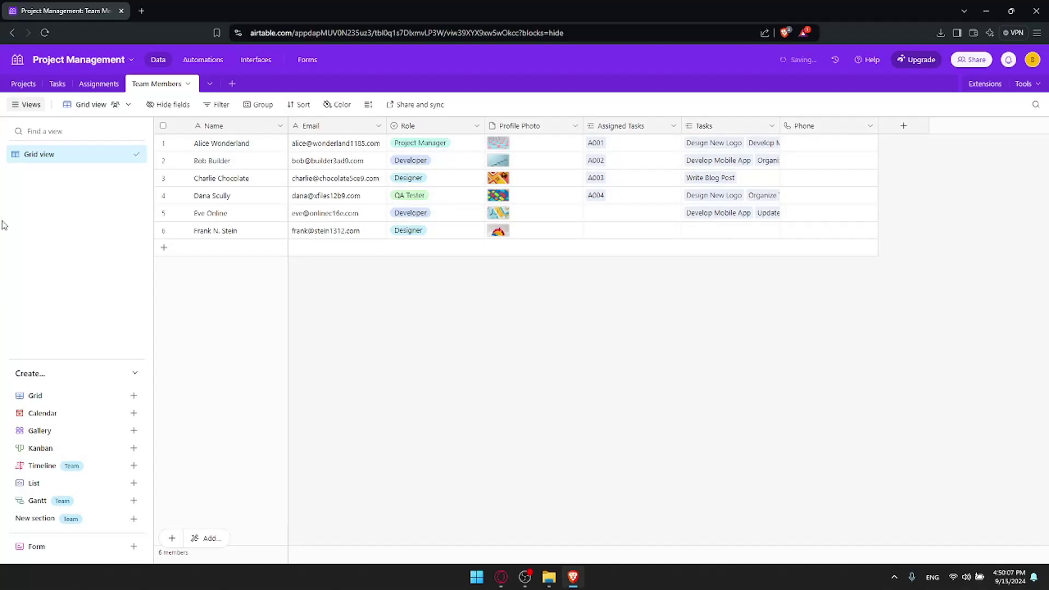
# - Browse the field types and description option for a new field in the Projects table without adding one
pyautogui.click(56, 83)
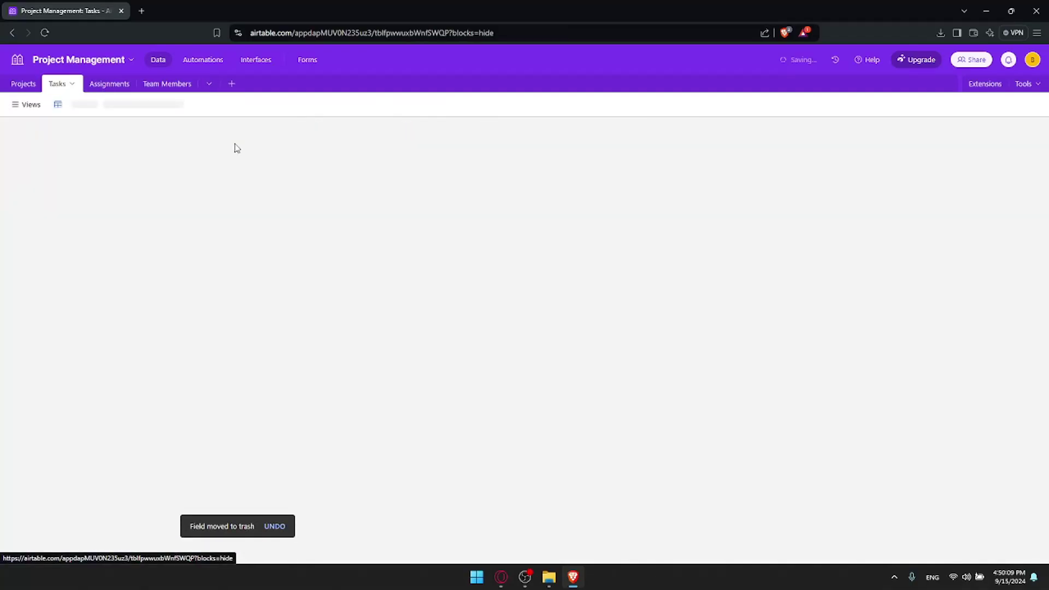
pyautogui.click(22, 84)
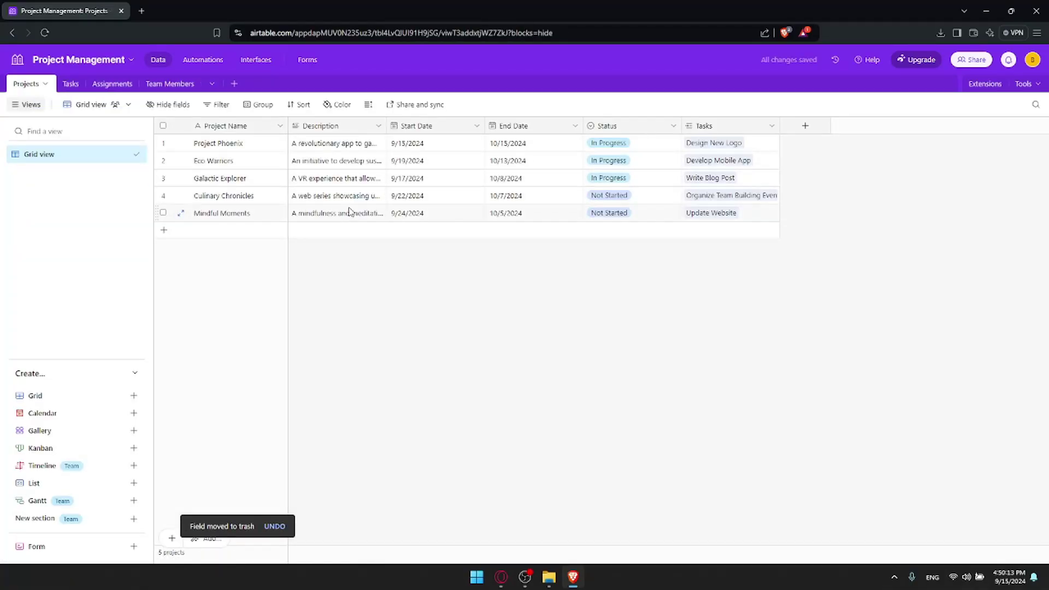
pyautogui.click(801, 126)
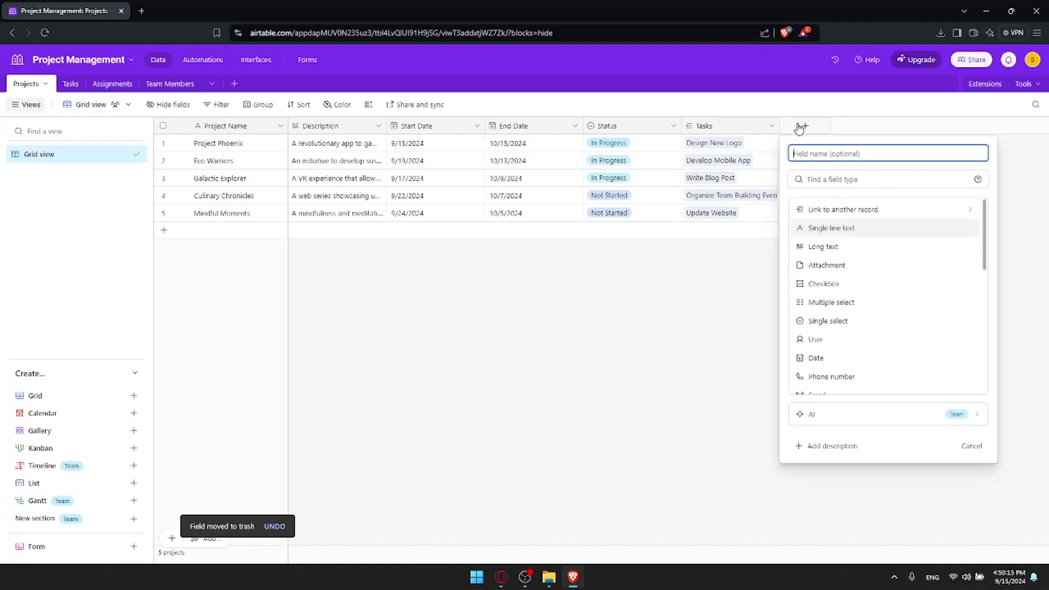
pyautogui.click(839, 180)
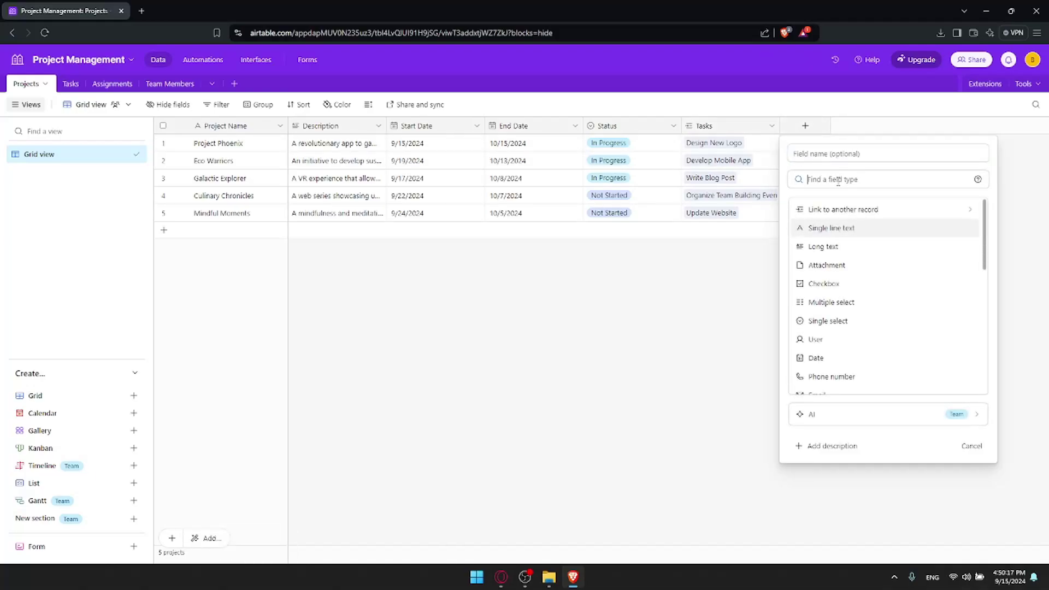
pyautogui.scroll(-6, 847, 307)
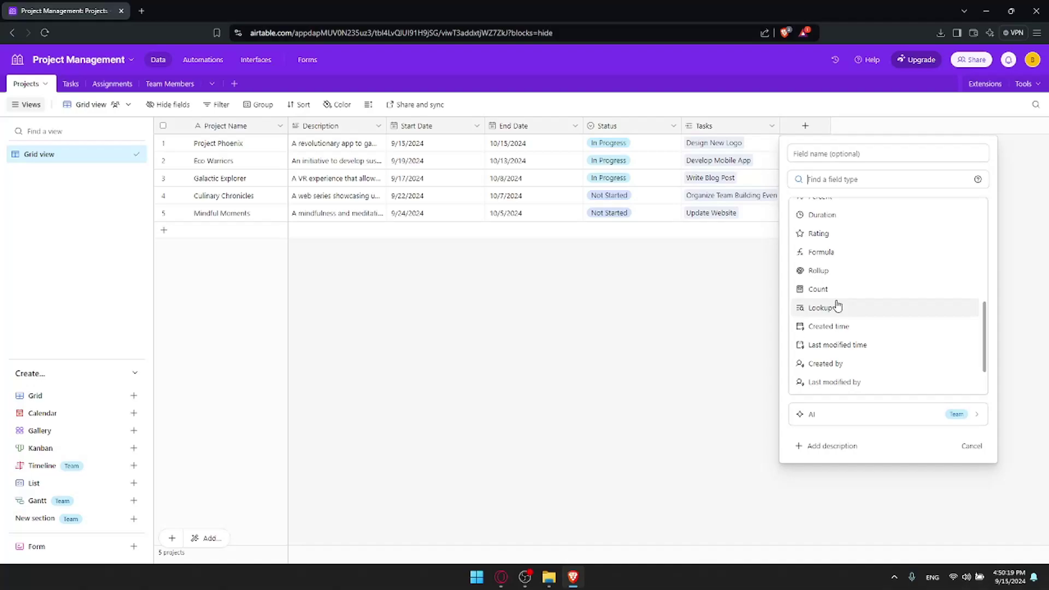
pyautogui.click(845, 444)
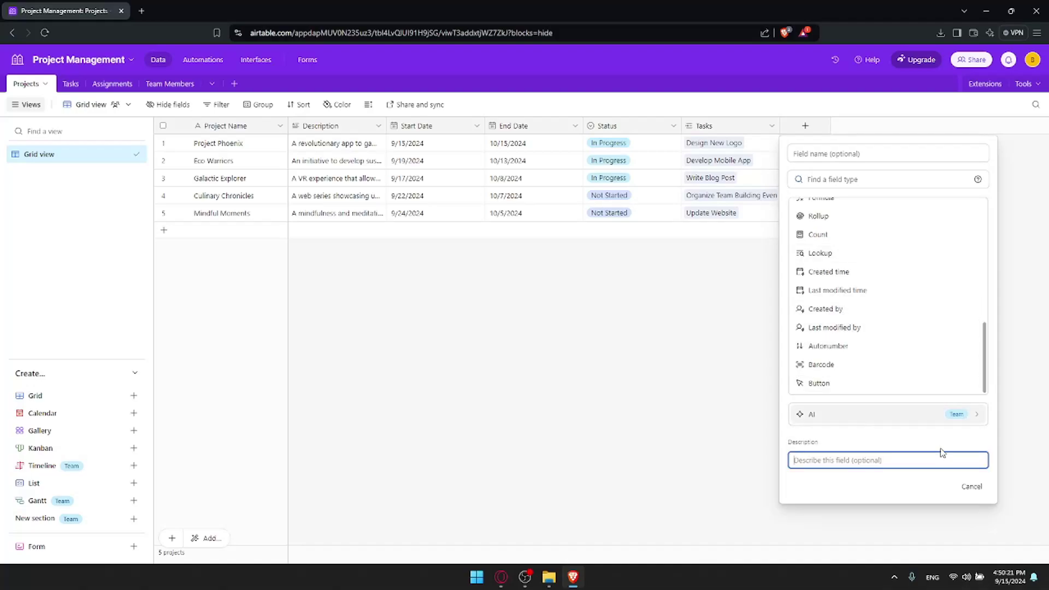
pyautogui.click(980, 490)
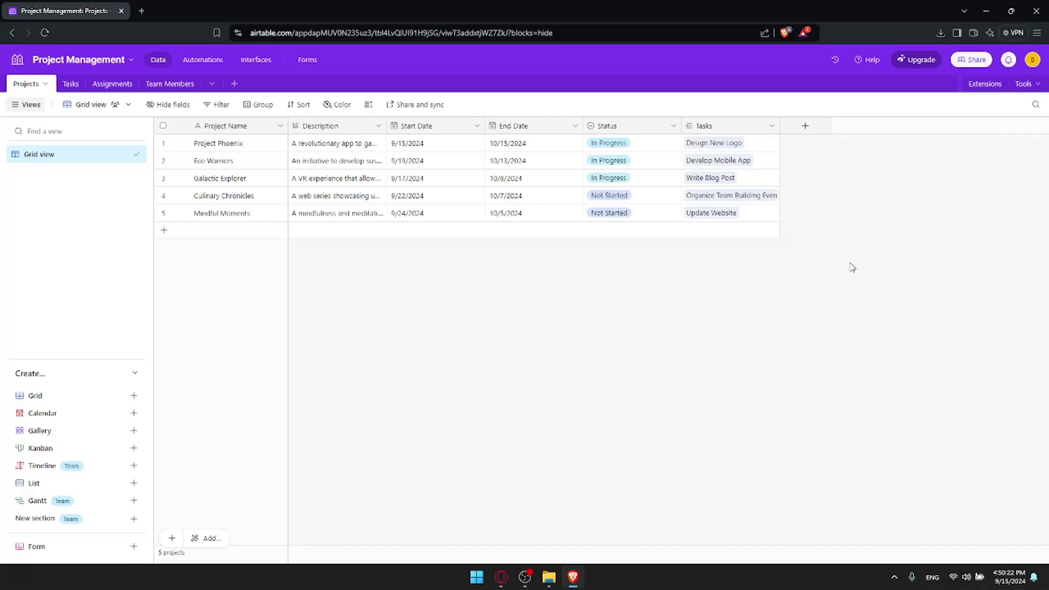
pyautogui.click(358, 147)
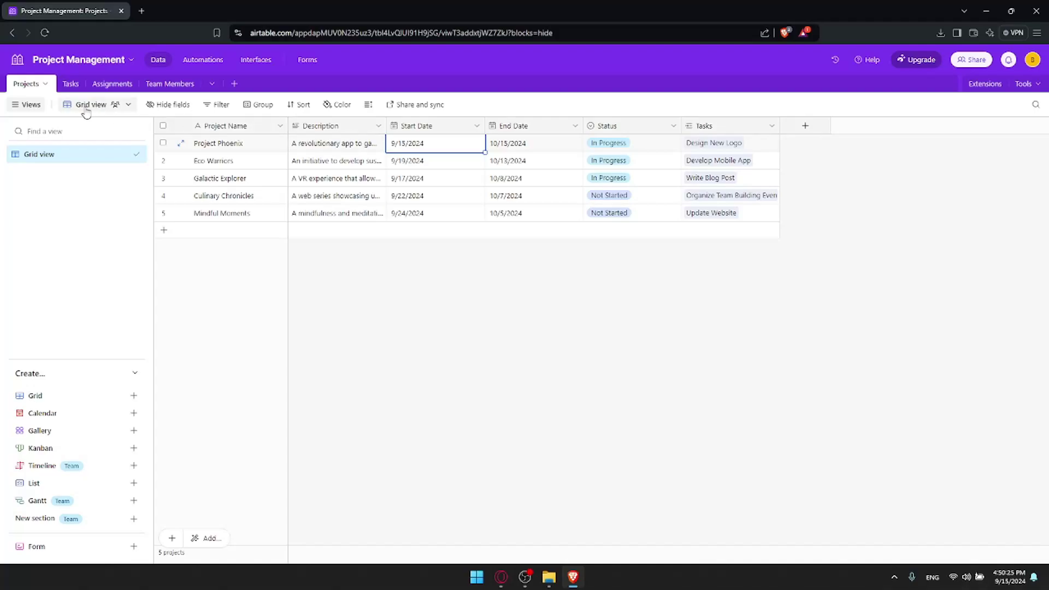
pyautogui.click(32, 104)
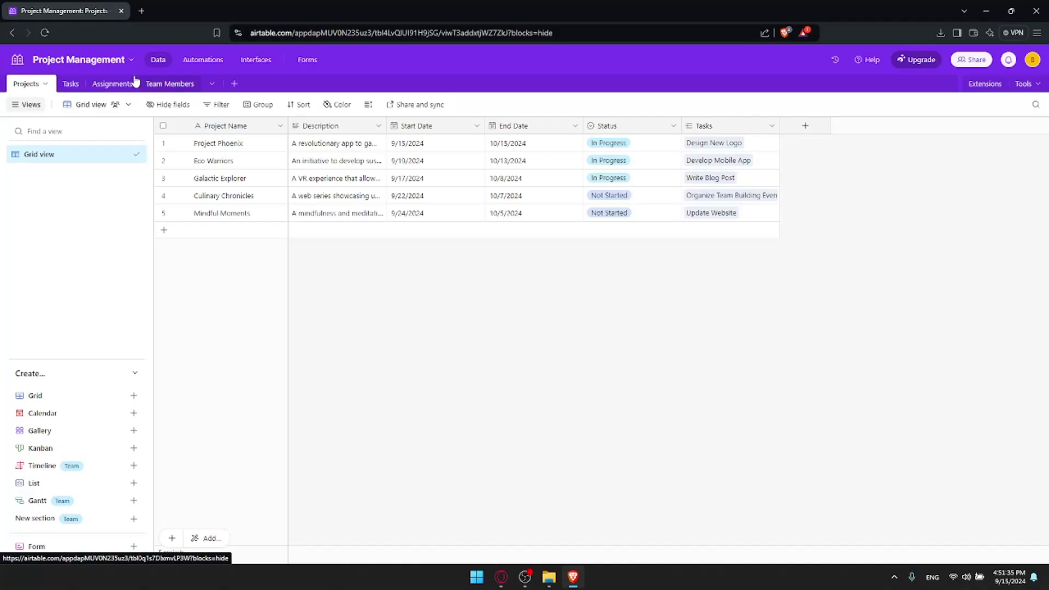
# - Add a blank table from scratch to the Project Management base and name it "test"
pyautogui.click(235, 83)
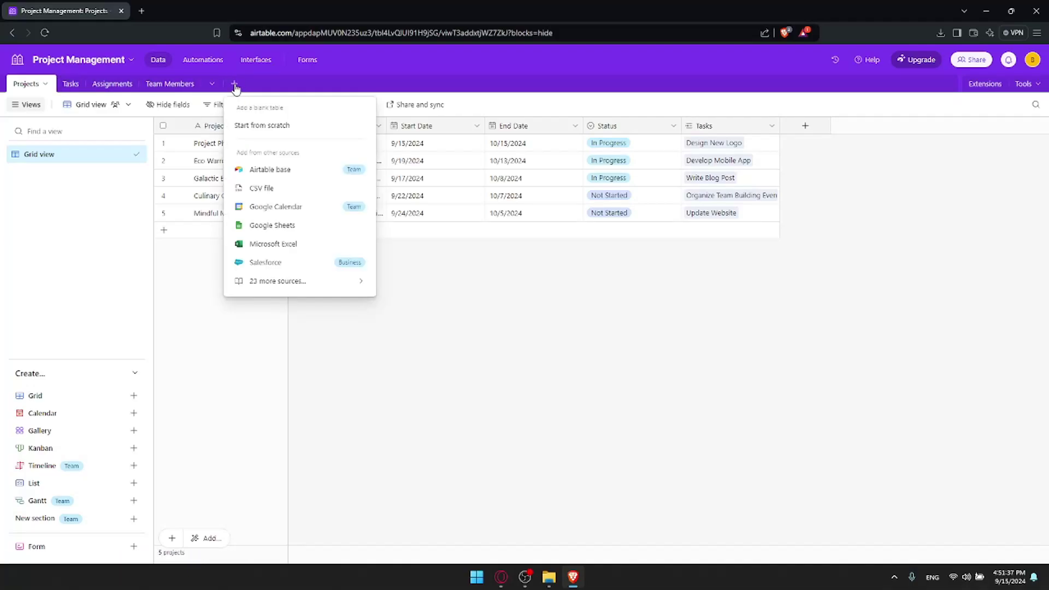
pyautogui.click(272, 126)
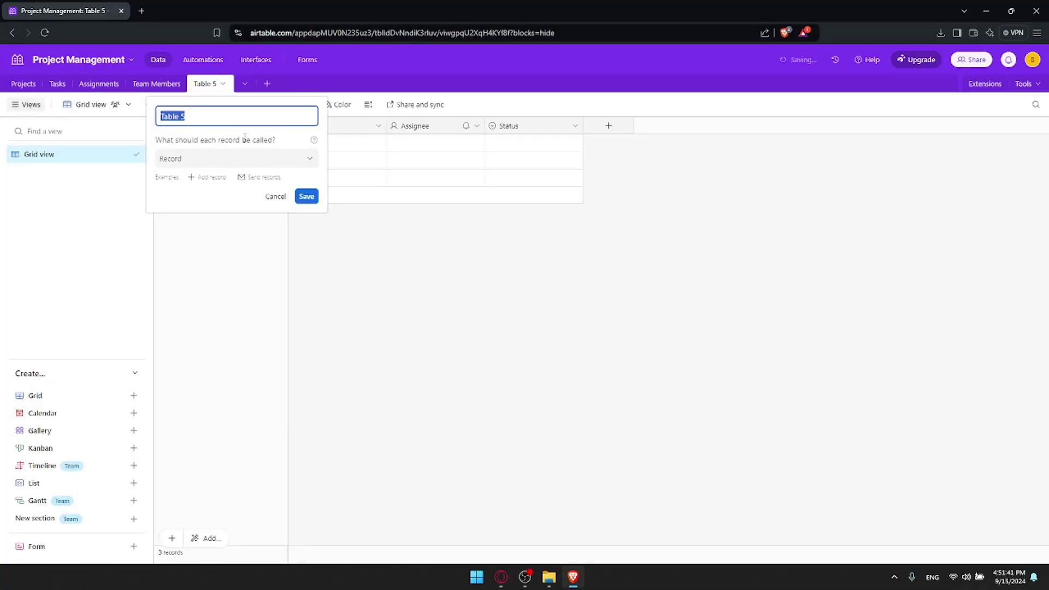
pyautogui.write('test')
pyautogui.press('Return')
# - Fill in the first record of the test table with the name "sdg" and the notes "dfnd"
pyautogui.click(201, 141)
pyautogui.write('sdg')
pyautogui.click(314, 149)
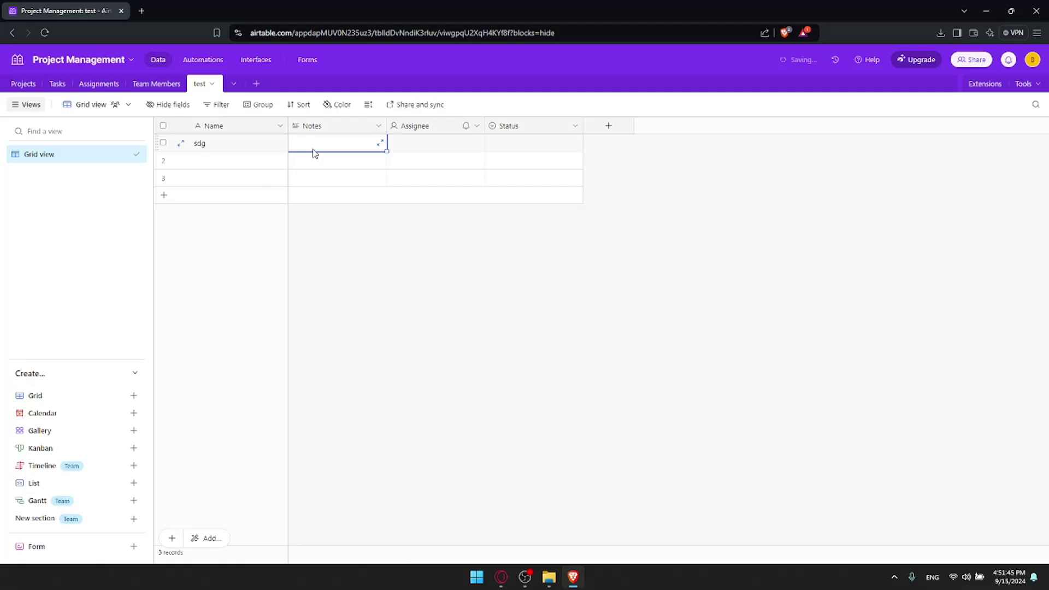
pyautogui.write('dfnd')
# - Assign the first record to the available workspace user and set its status to Done
pyautogui.click(423, 144)
pyautogui.write('dhf')
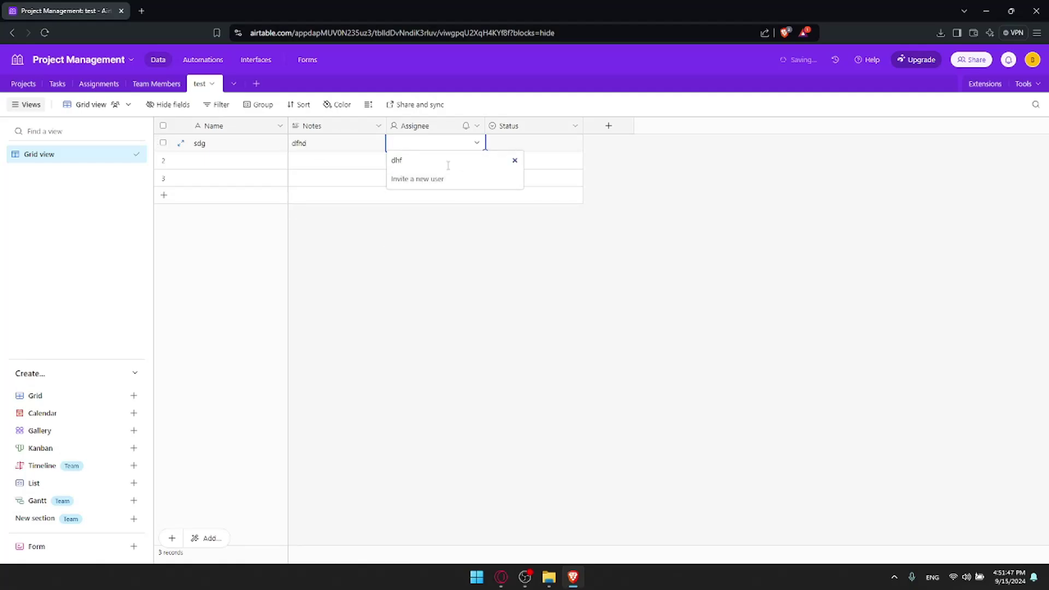
pyautogui.press('BackSpace')
pyautogui.press('BackSpace')
pyautogui.click(424, 205)
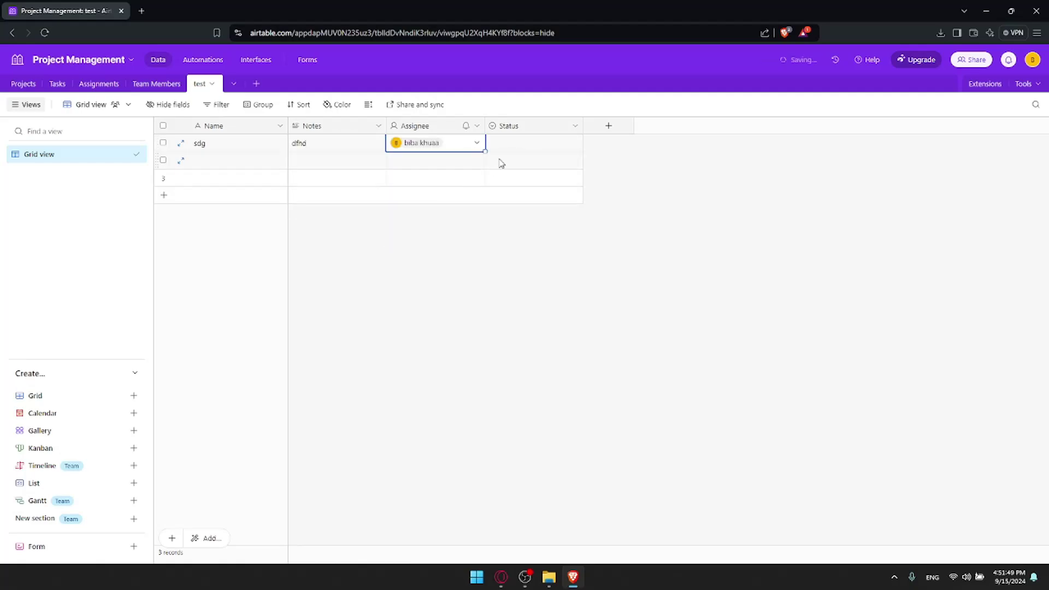
pyautogui.click(509, 151)
pyautogui.click(509, 154)
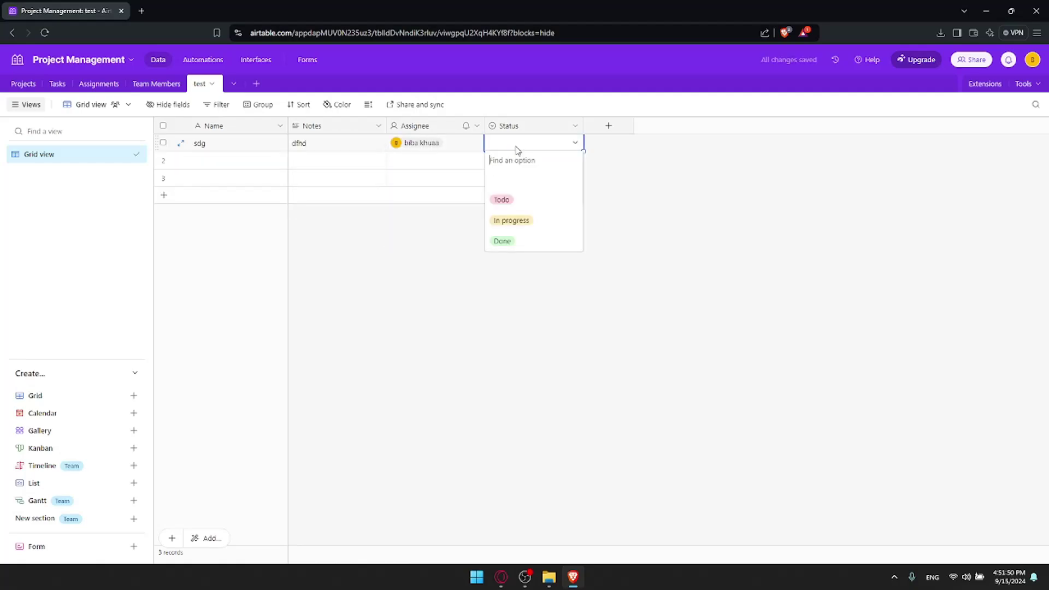
pyautogui.click(503, 242)
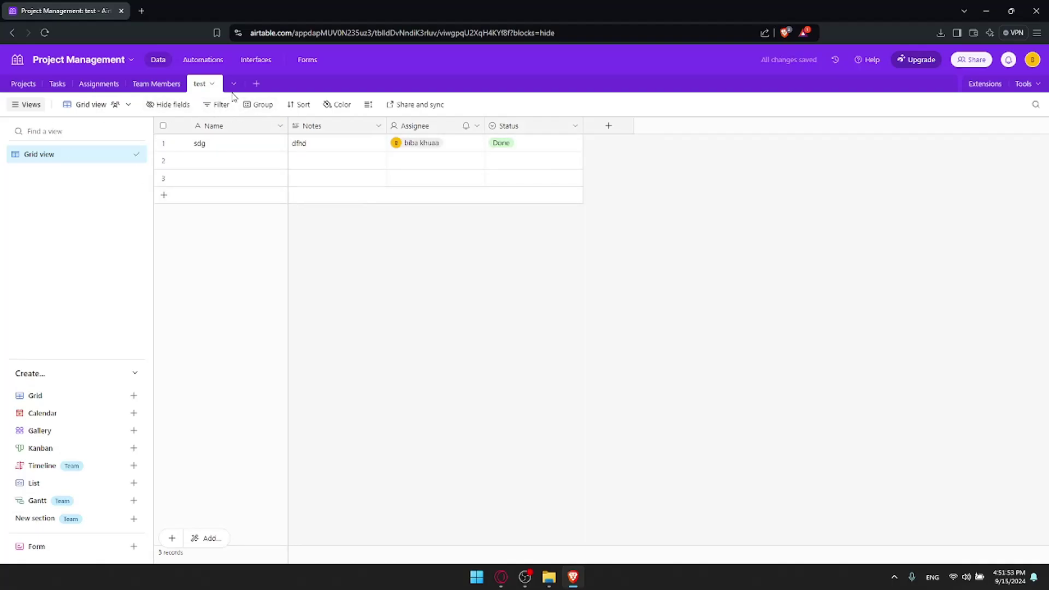
# - Look through the Team Members and Assignments tables, and return to the test table
pyautogui.click(156, 83)
pyautogui.click(101, 83)
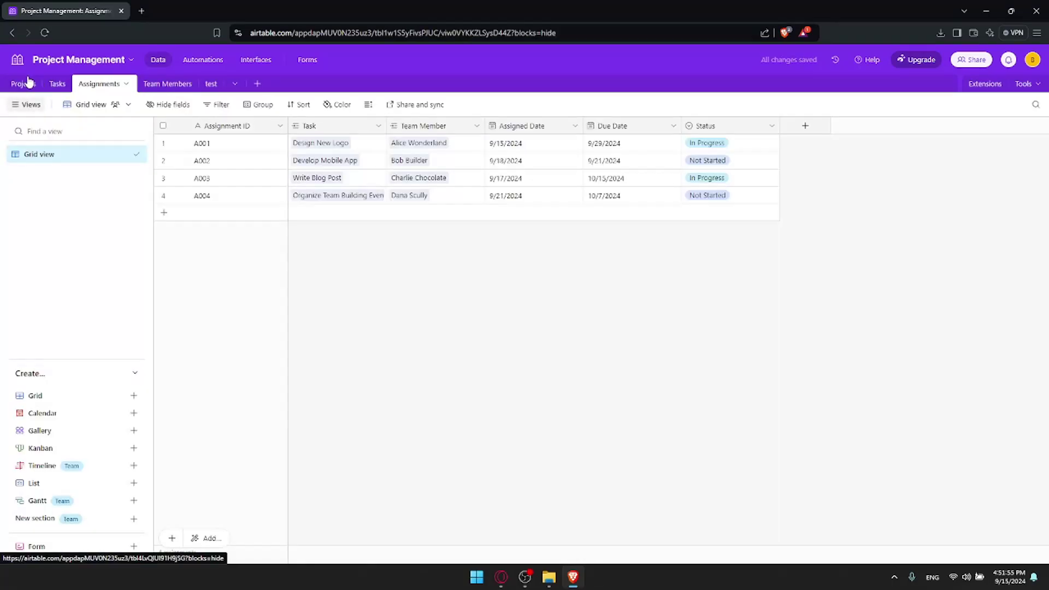
pyautogui.click(216, 84)
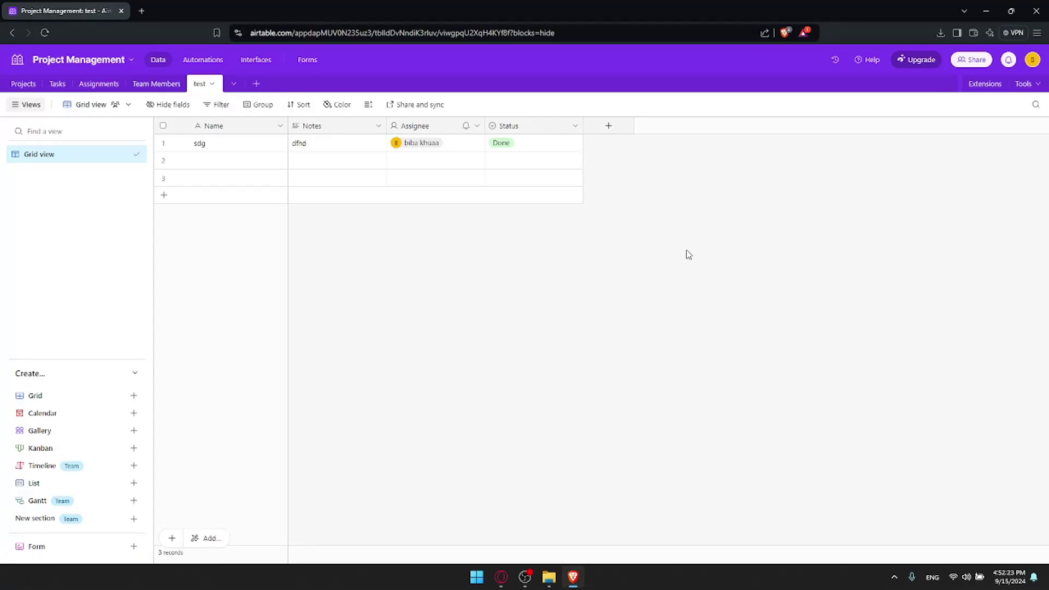
# - Delete the Notes field from the test table
pyautogui.rightClick(358, 128)
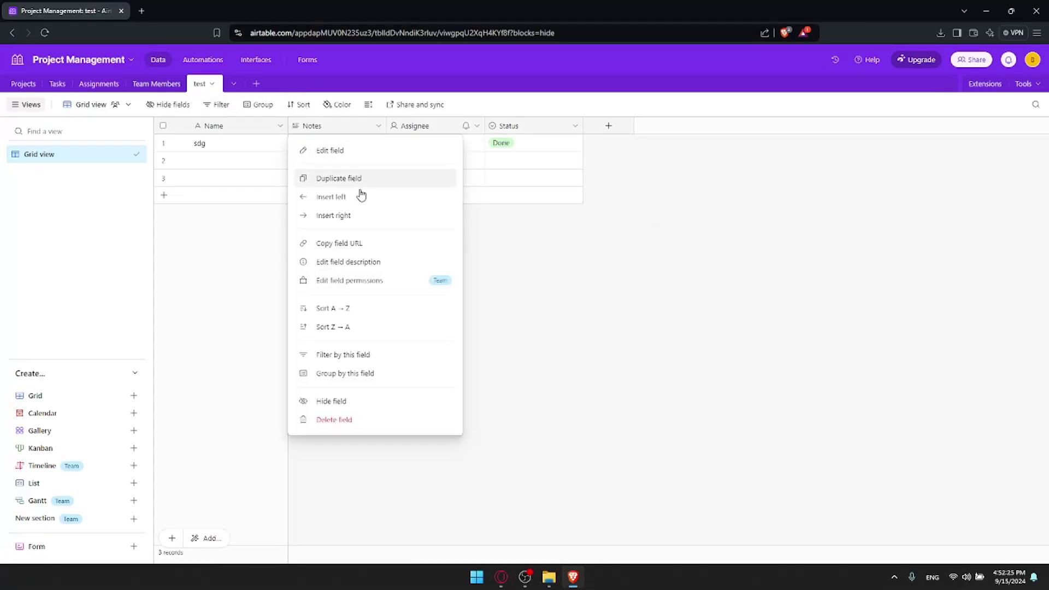
pyautogui.click(346, 419)
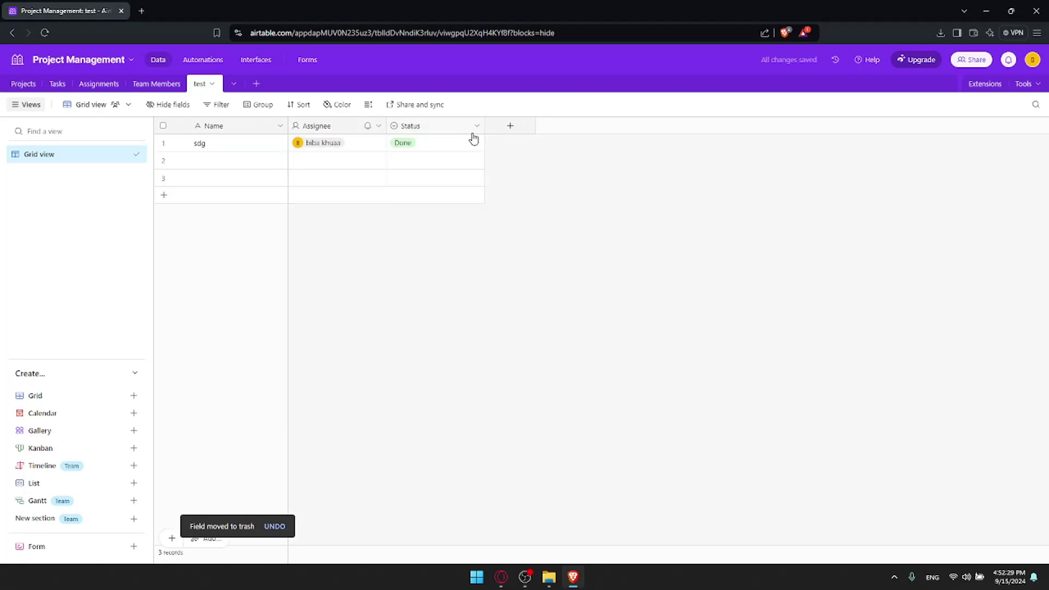
# - Set up a new field in the test table that links to records in the Tasks table
pyautogui.click(503, 126)
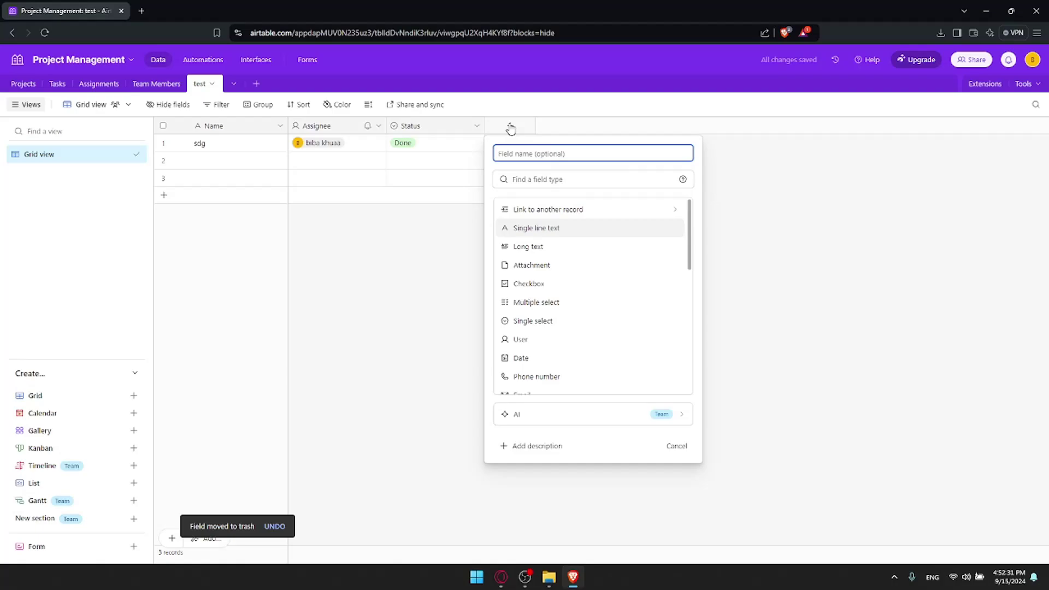
pyautogui.click(537, 212)
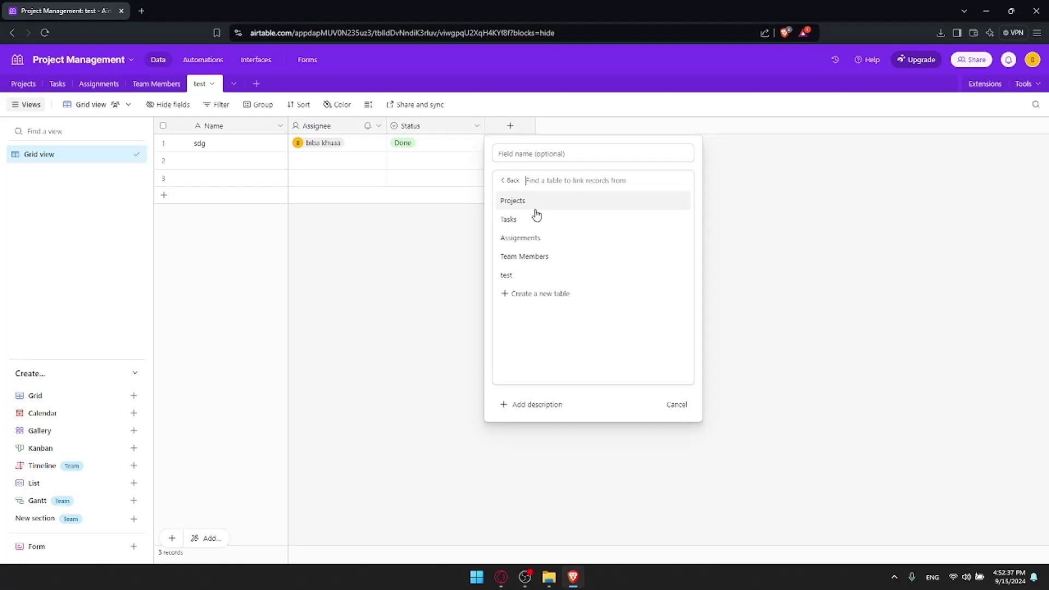
pyautogui.click(535, 220)
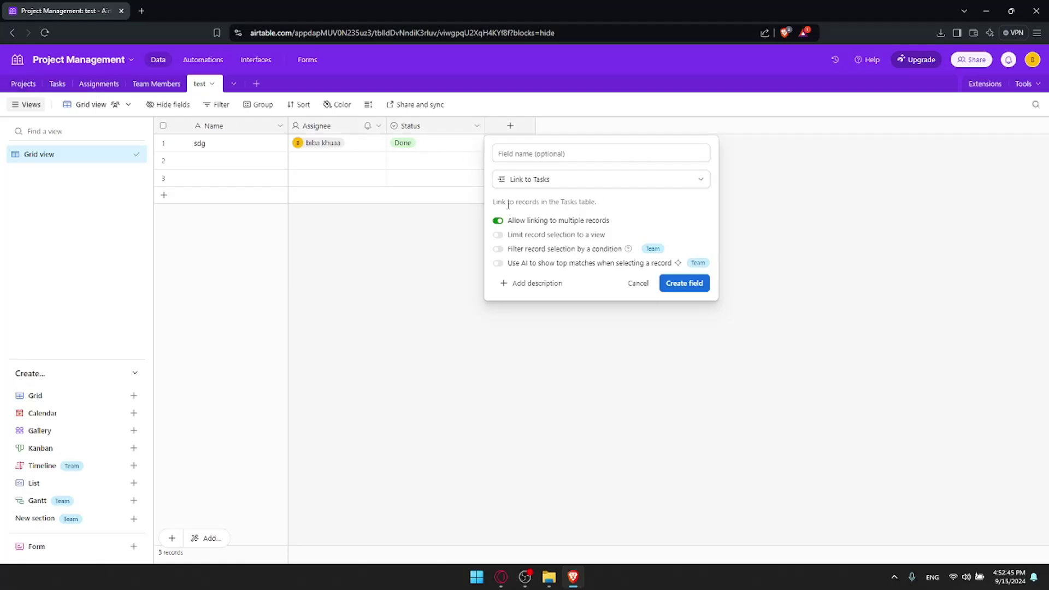
pyautogui.moveTo(492, 203); pyautogui.dragTo(596, 205)
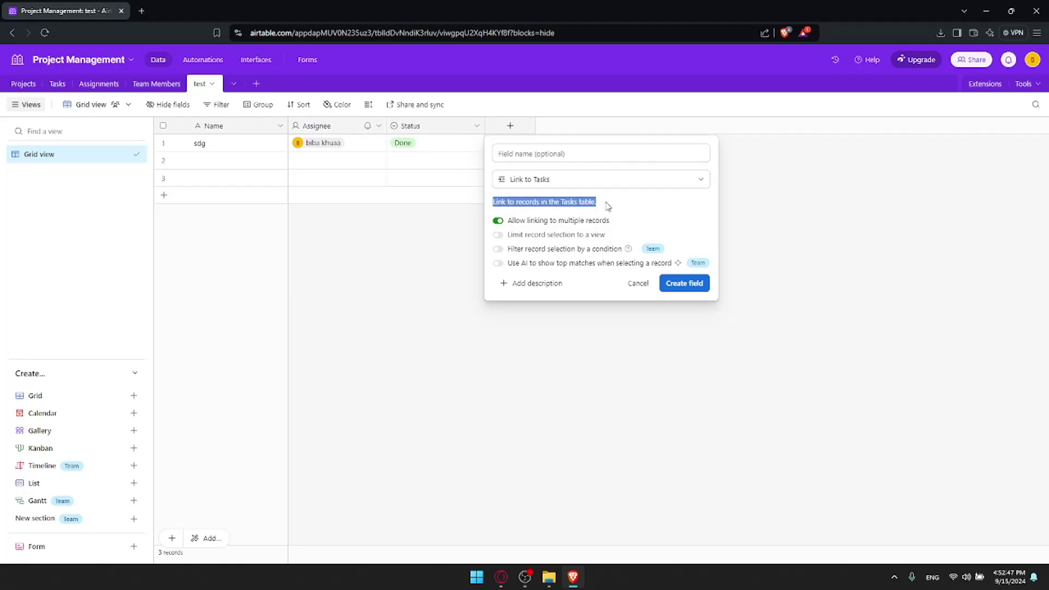
pyautogui.click(543, 219)
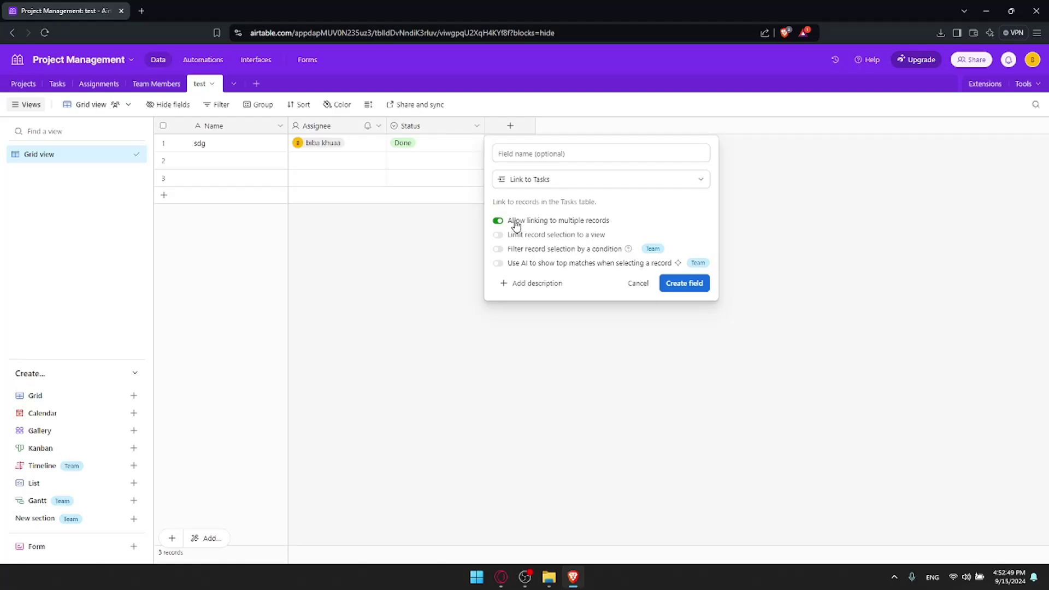
# - Try switching the new link field's options for linking to multiple records and limiting record selection to a view
pyautogui.doubleClick(516, 223)
pyautogui.click(516, 223)
pyautogui.click(520, 238)
pyautogui.click(524, 239)
# - Try the record filter and AI top-match options, examine the Team plan's features and price, and dismiss the upgrade offer
pyautogui.click(526, 250)
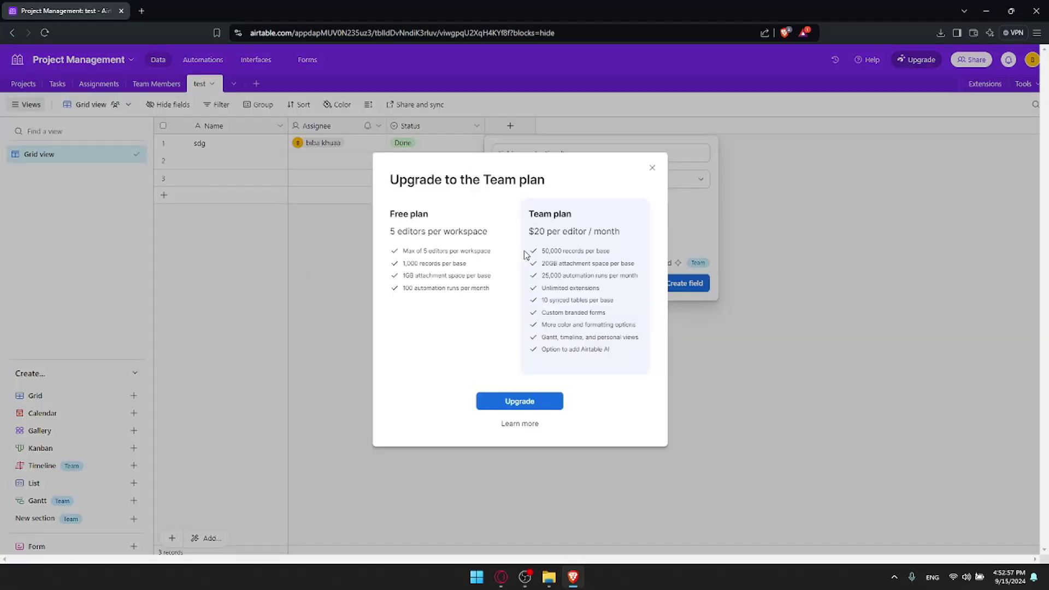
pyautogui.click(651, 167)
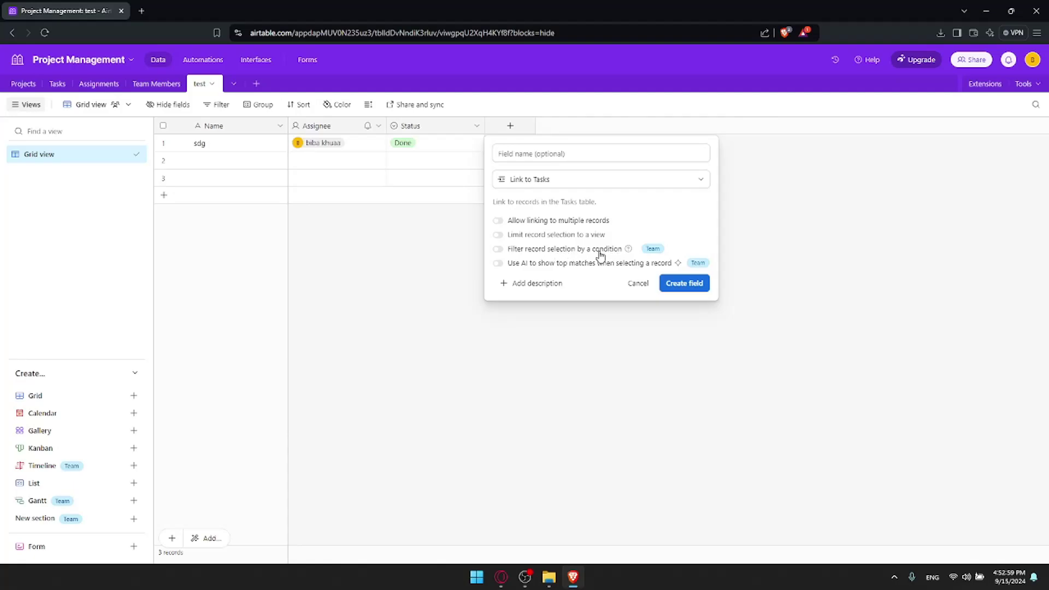
pyautogui.click(550, 266)
pyautogui.click(651, 145)
pyautogui.click(600, 263)
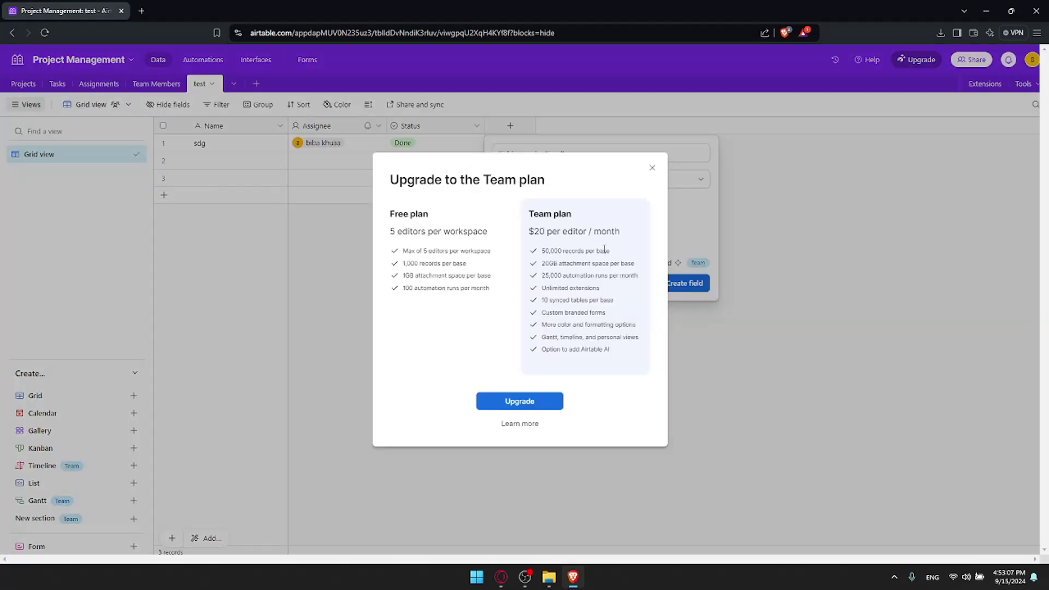
pyautogui.moveTo(535, 232); pyautogui.dragTo(642, 239)
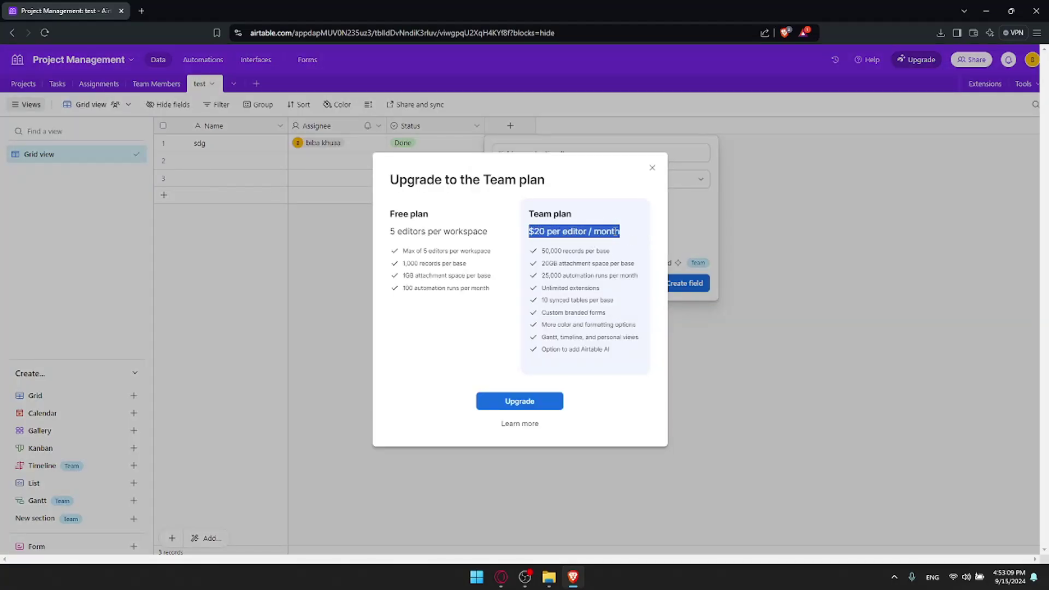
pyautogui.click(649, 189)
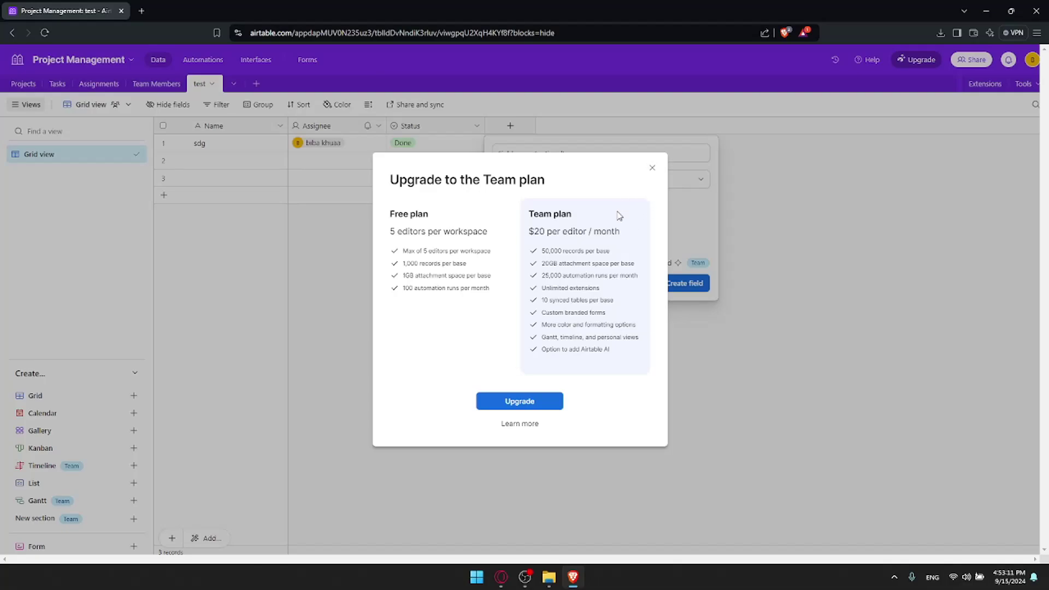
pyautogui.moveTo(638, 234); pyautogui.dragTo(530, 233)
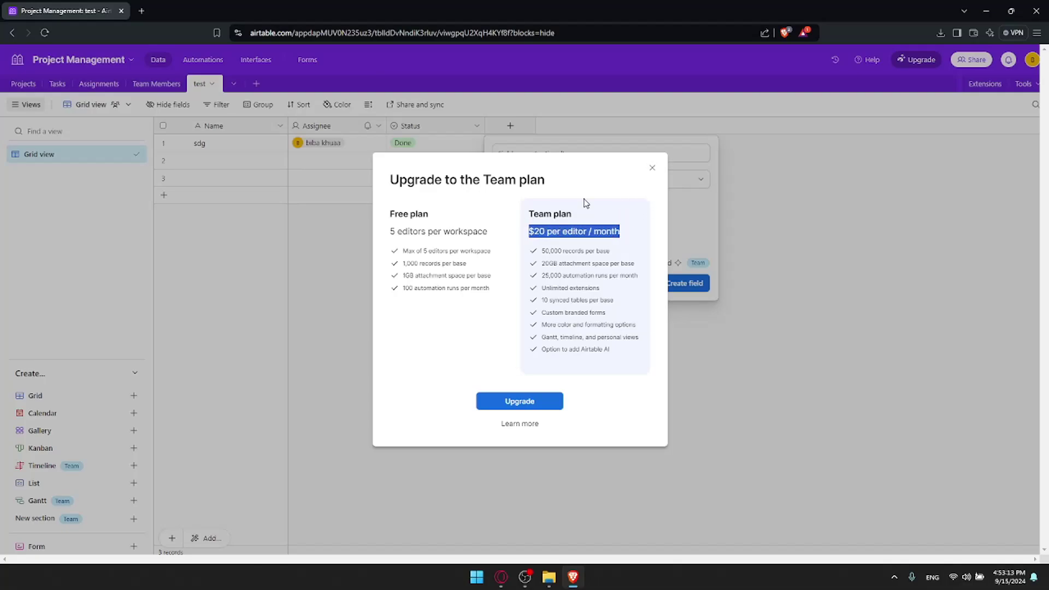
pyautogui.click(652, 167)
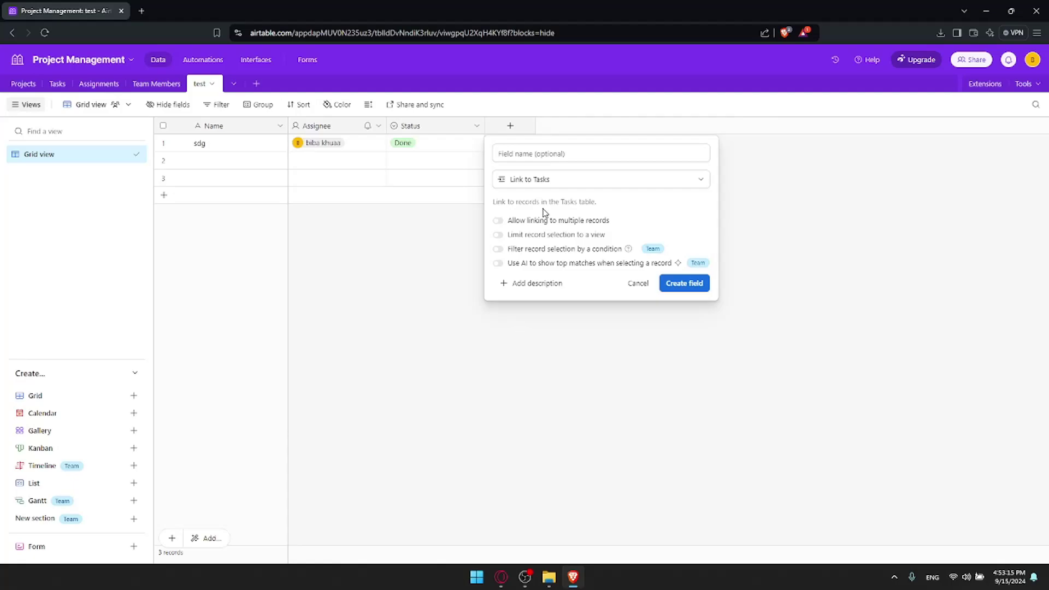
# - Create the Tasks link field with linking to multiple records allowed, and add Task Name as a lookup field
pyautogui.click(516, 222)
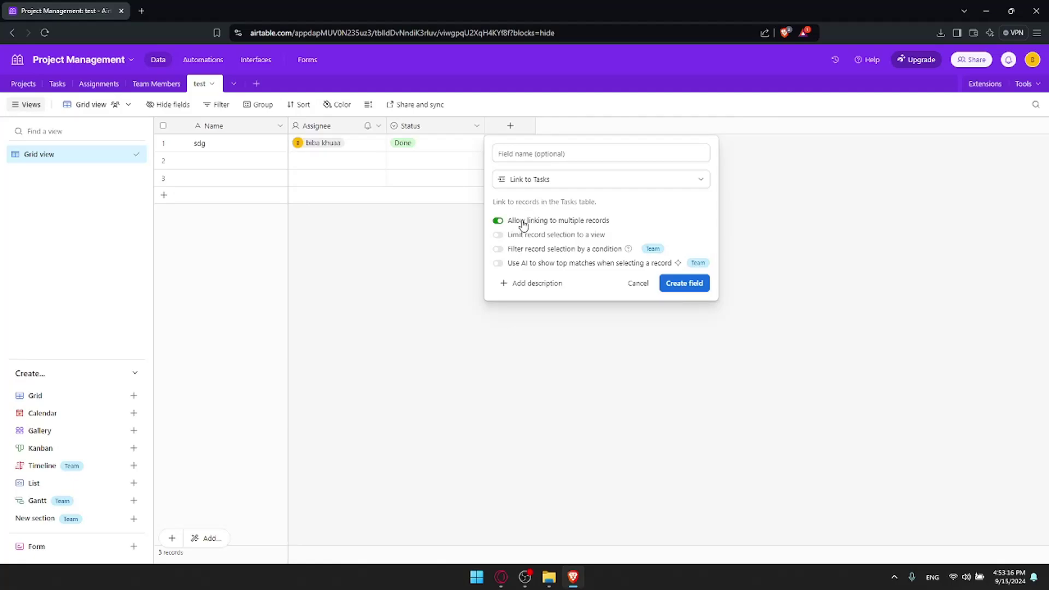
pyautogui.click(672, 283)
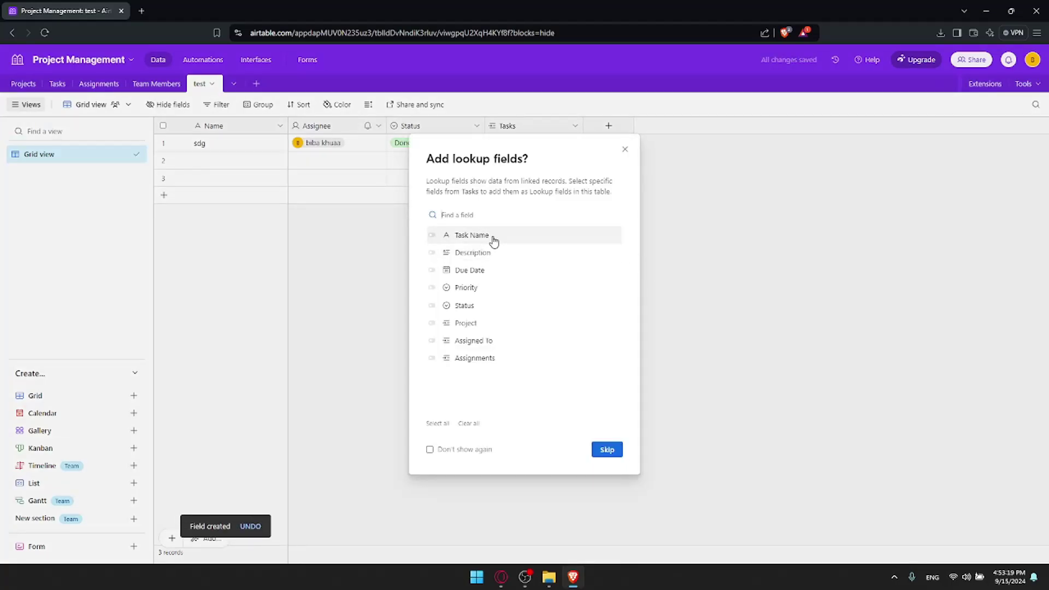
pyautogui.click(494, 236)
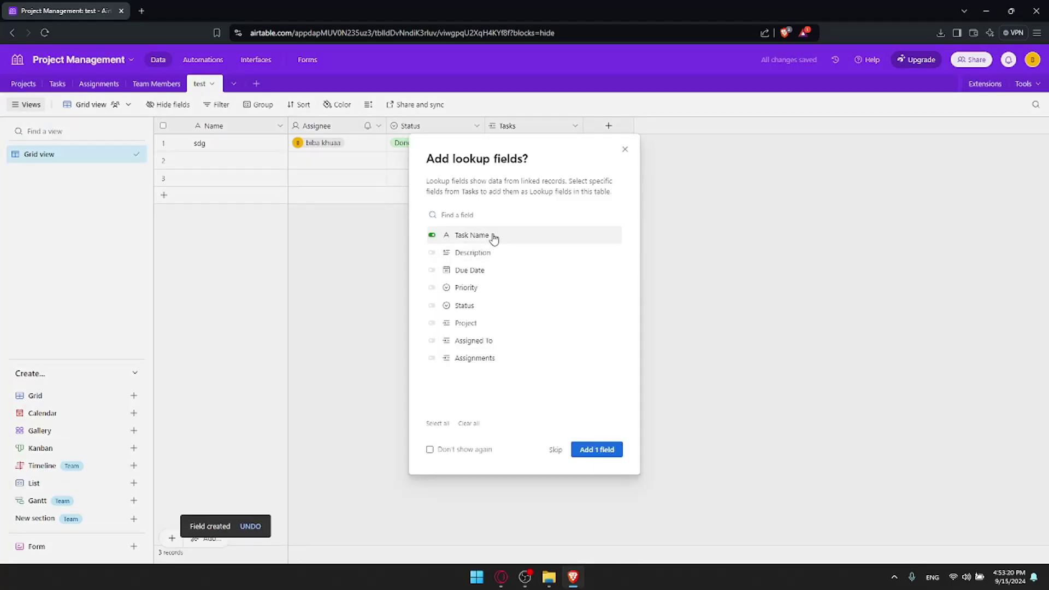
pyautogui.click(597, 453)
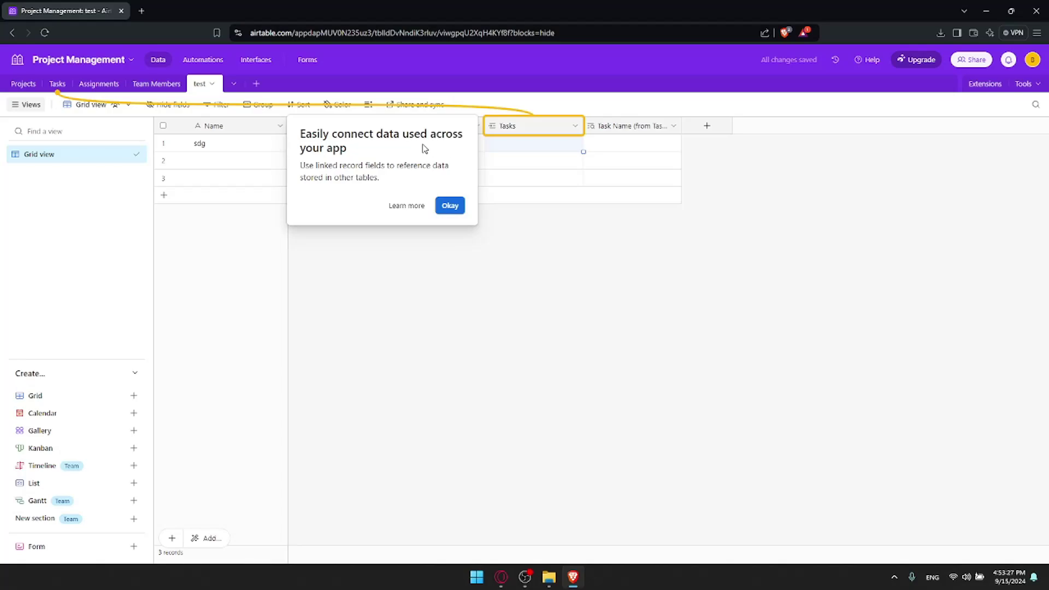
pyautogui.click(449, 205)
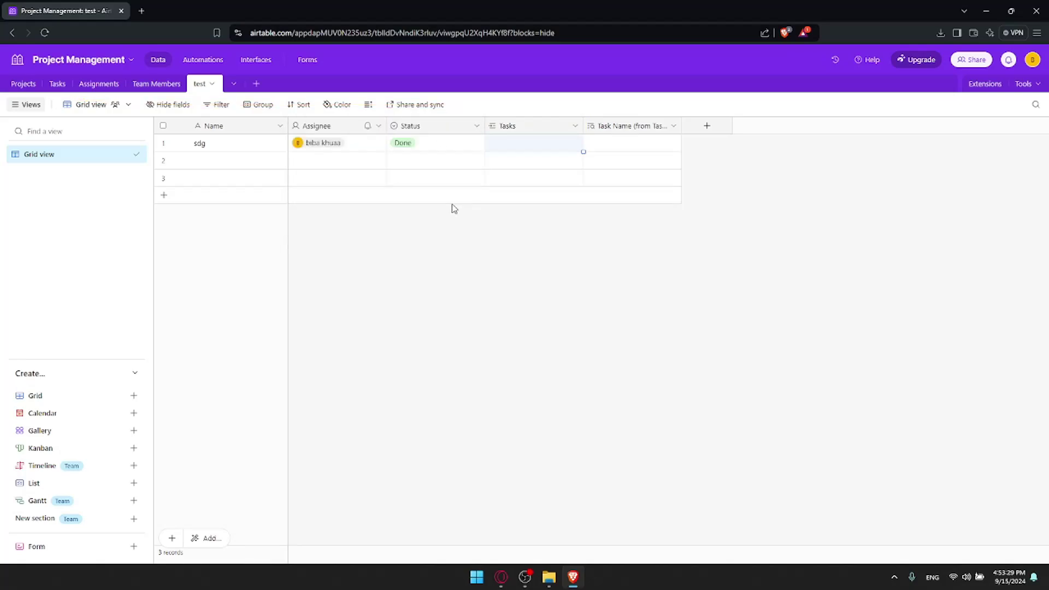
pyautogui.click(546, 126)
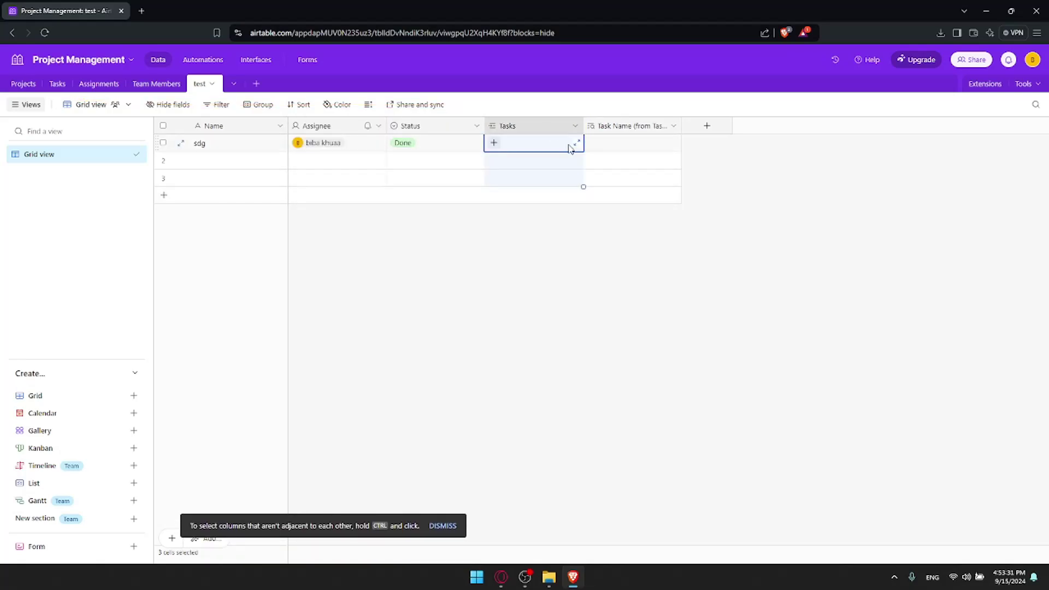
pyautogui.click(550, 172)
pyautogui.click(541, 143)
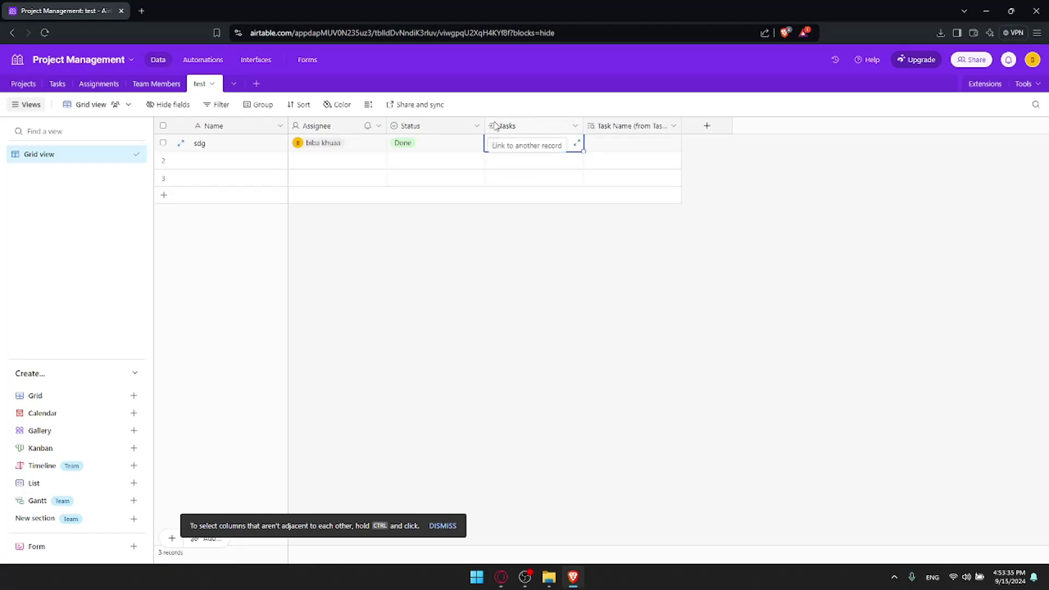
pyautogui.click(508, 127)
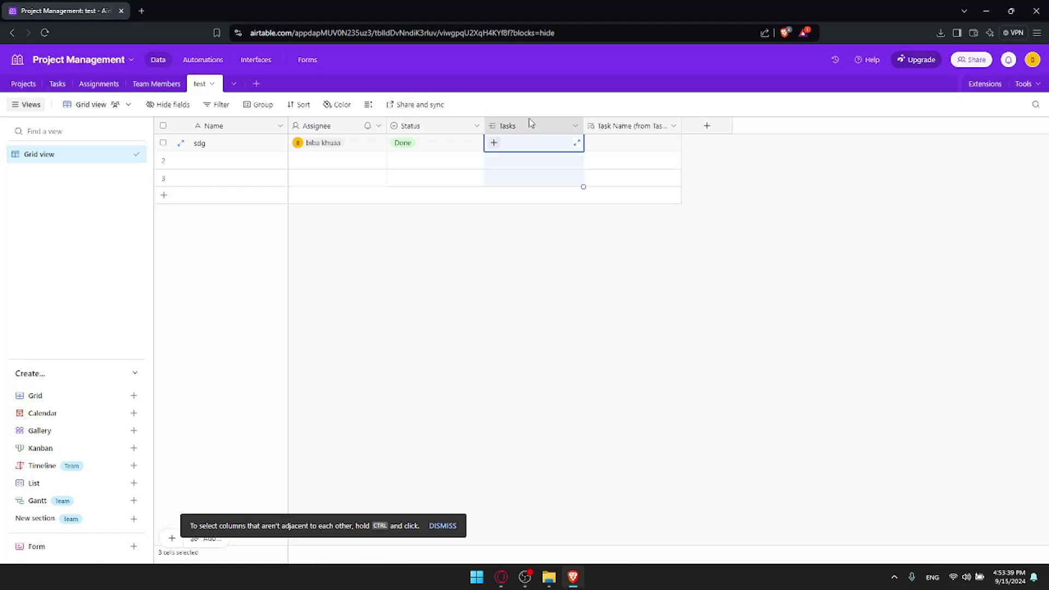
pyautogui.write('--')
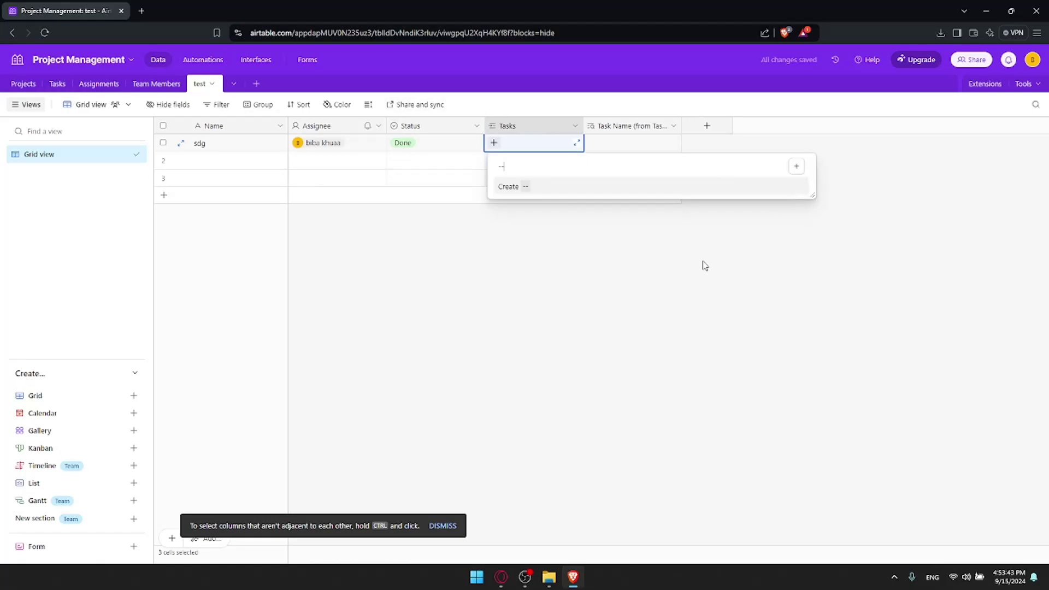
pyautogui.press('Escape')
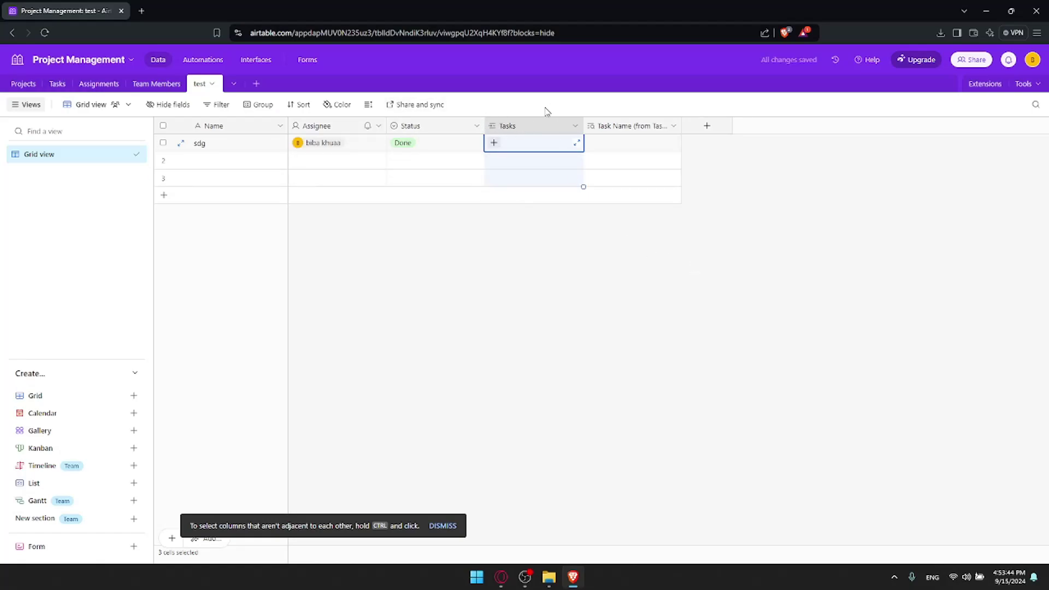
pyautogui.click(533, 295)
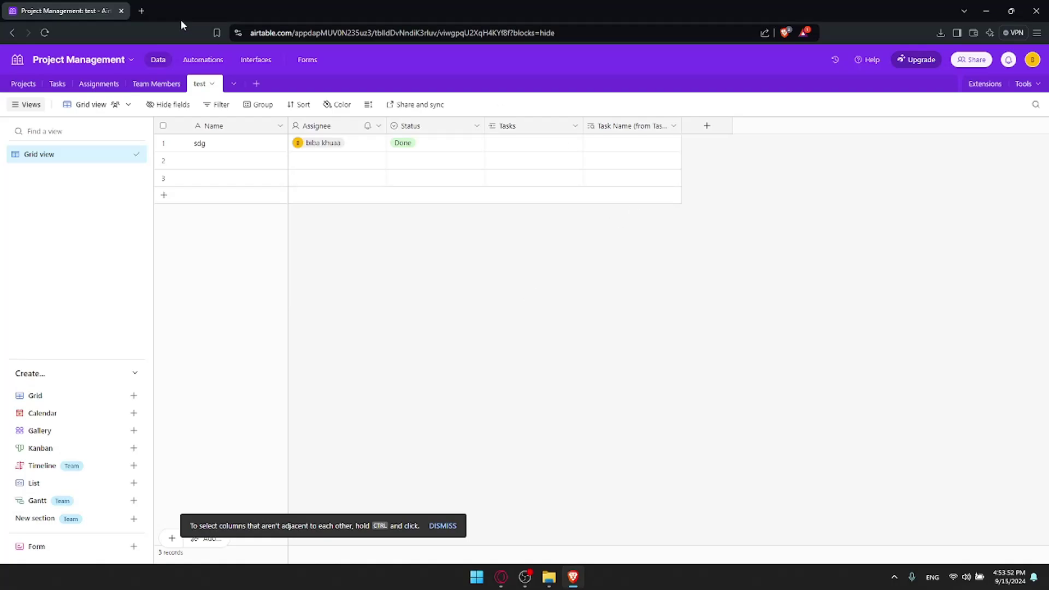
pyautogui.click(141, 11)
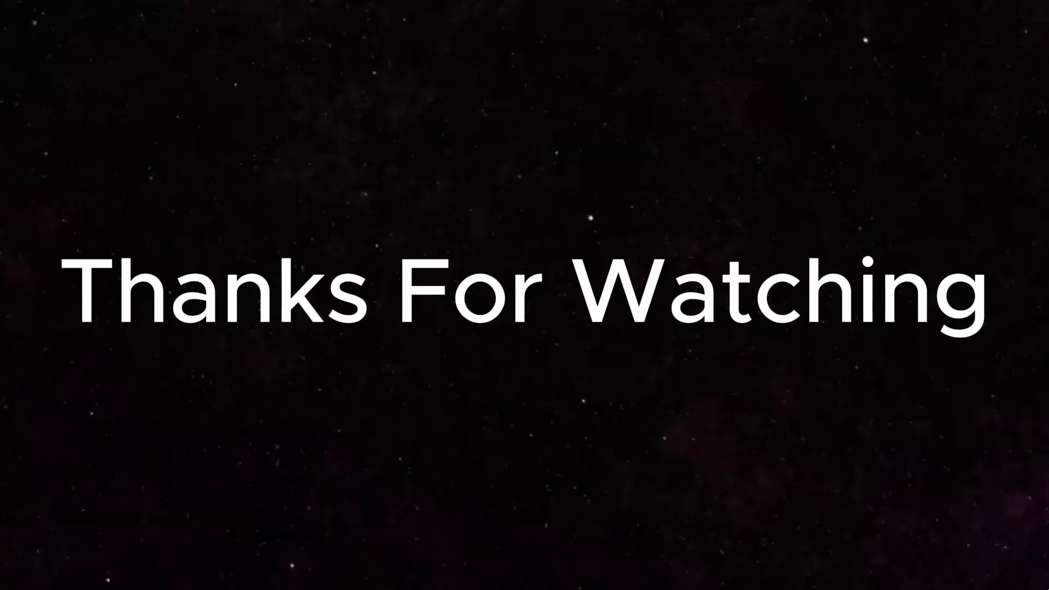